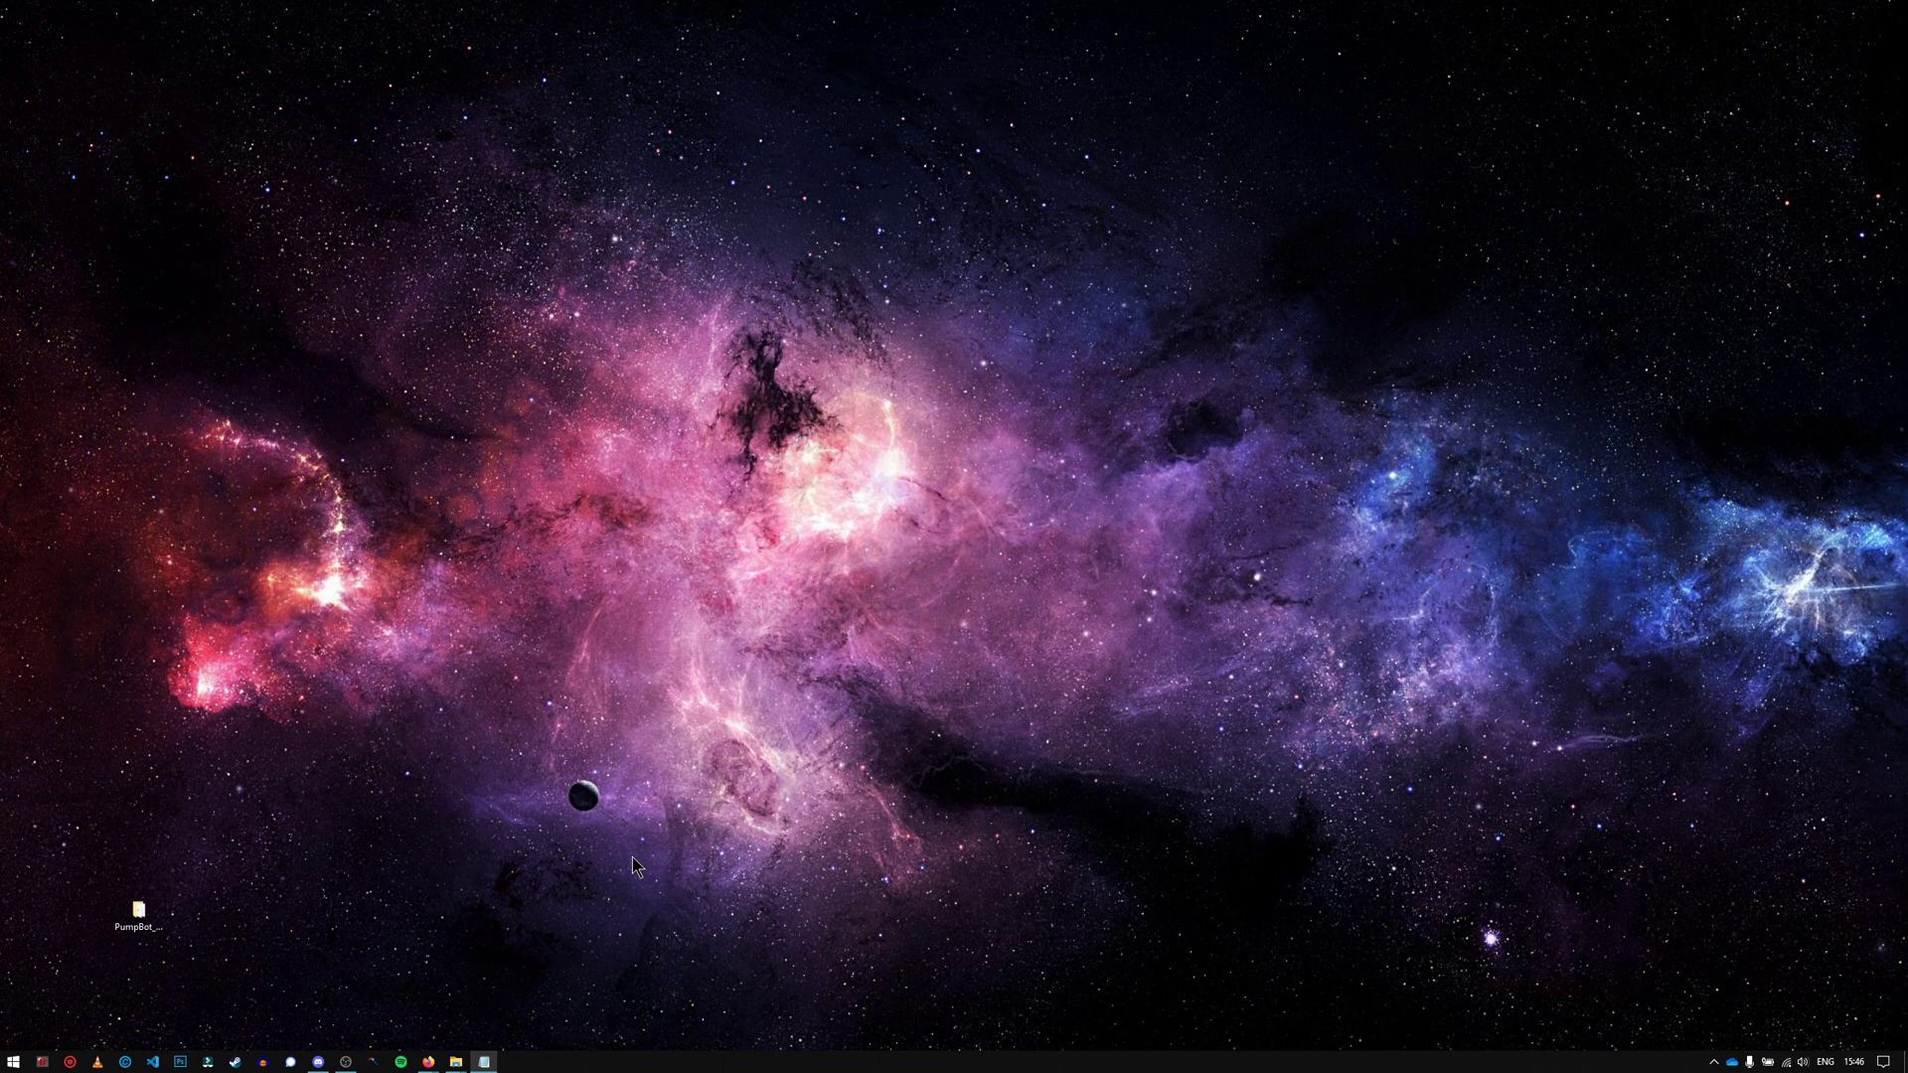
{"action": "left_click", "coordinate": [483, 1062]}
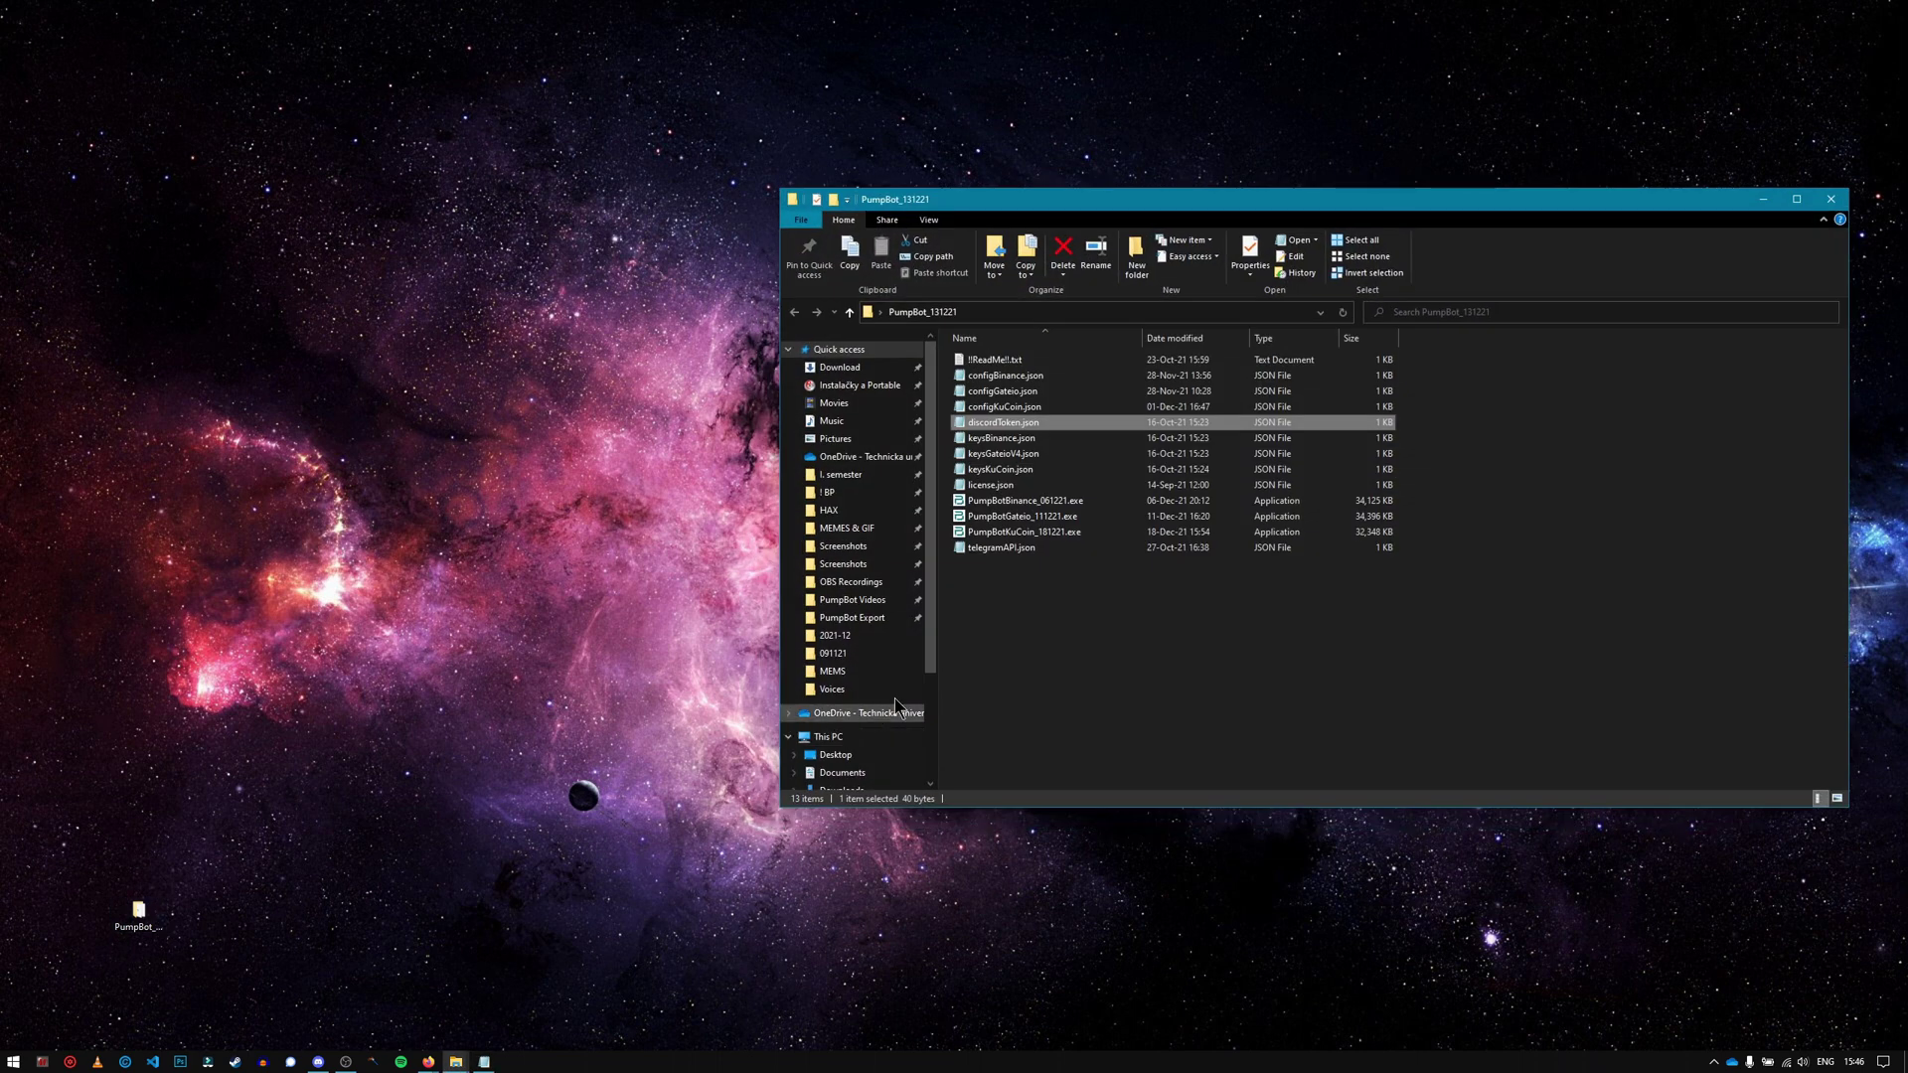
{"action": "double_click", "coordinate": [1003, 421]}
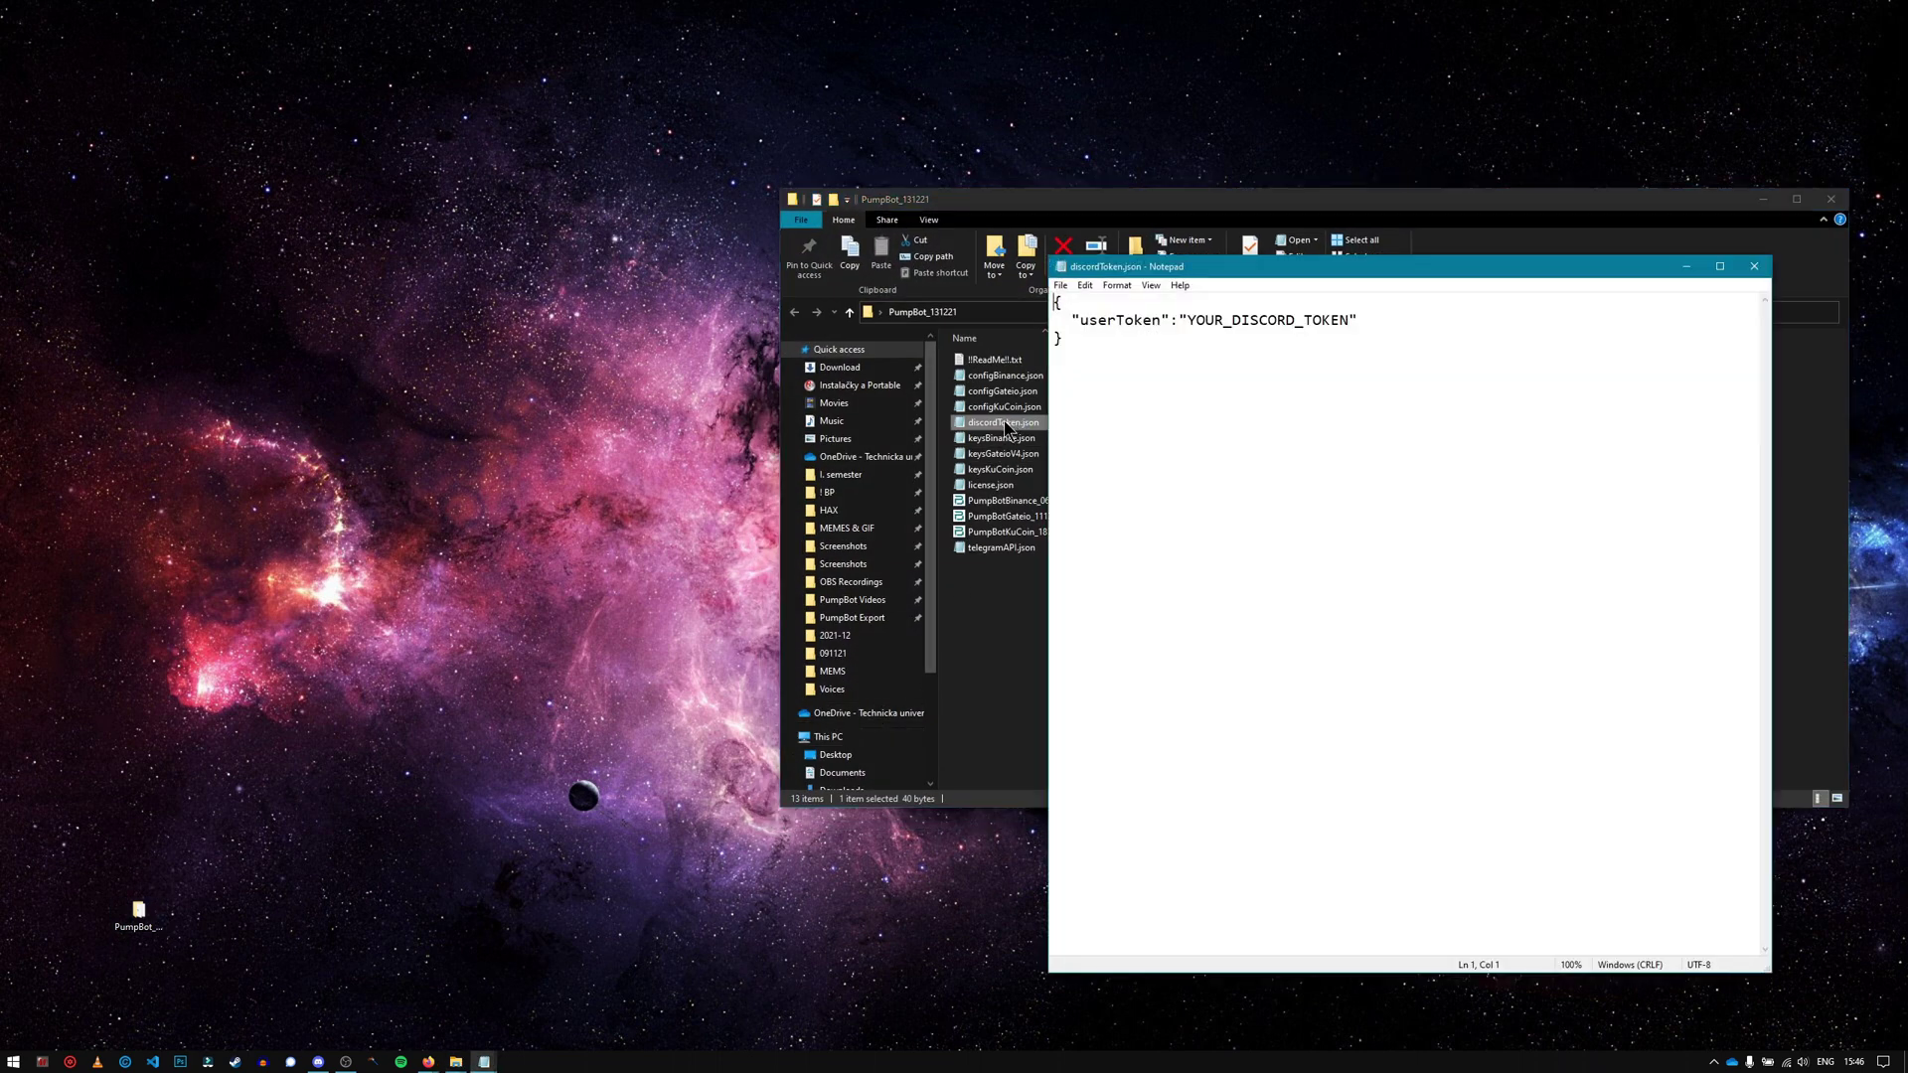
{"action": "left_click_drag", "start_coordinate": [1349, 321], "coordinate": [1187, 321]}
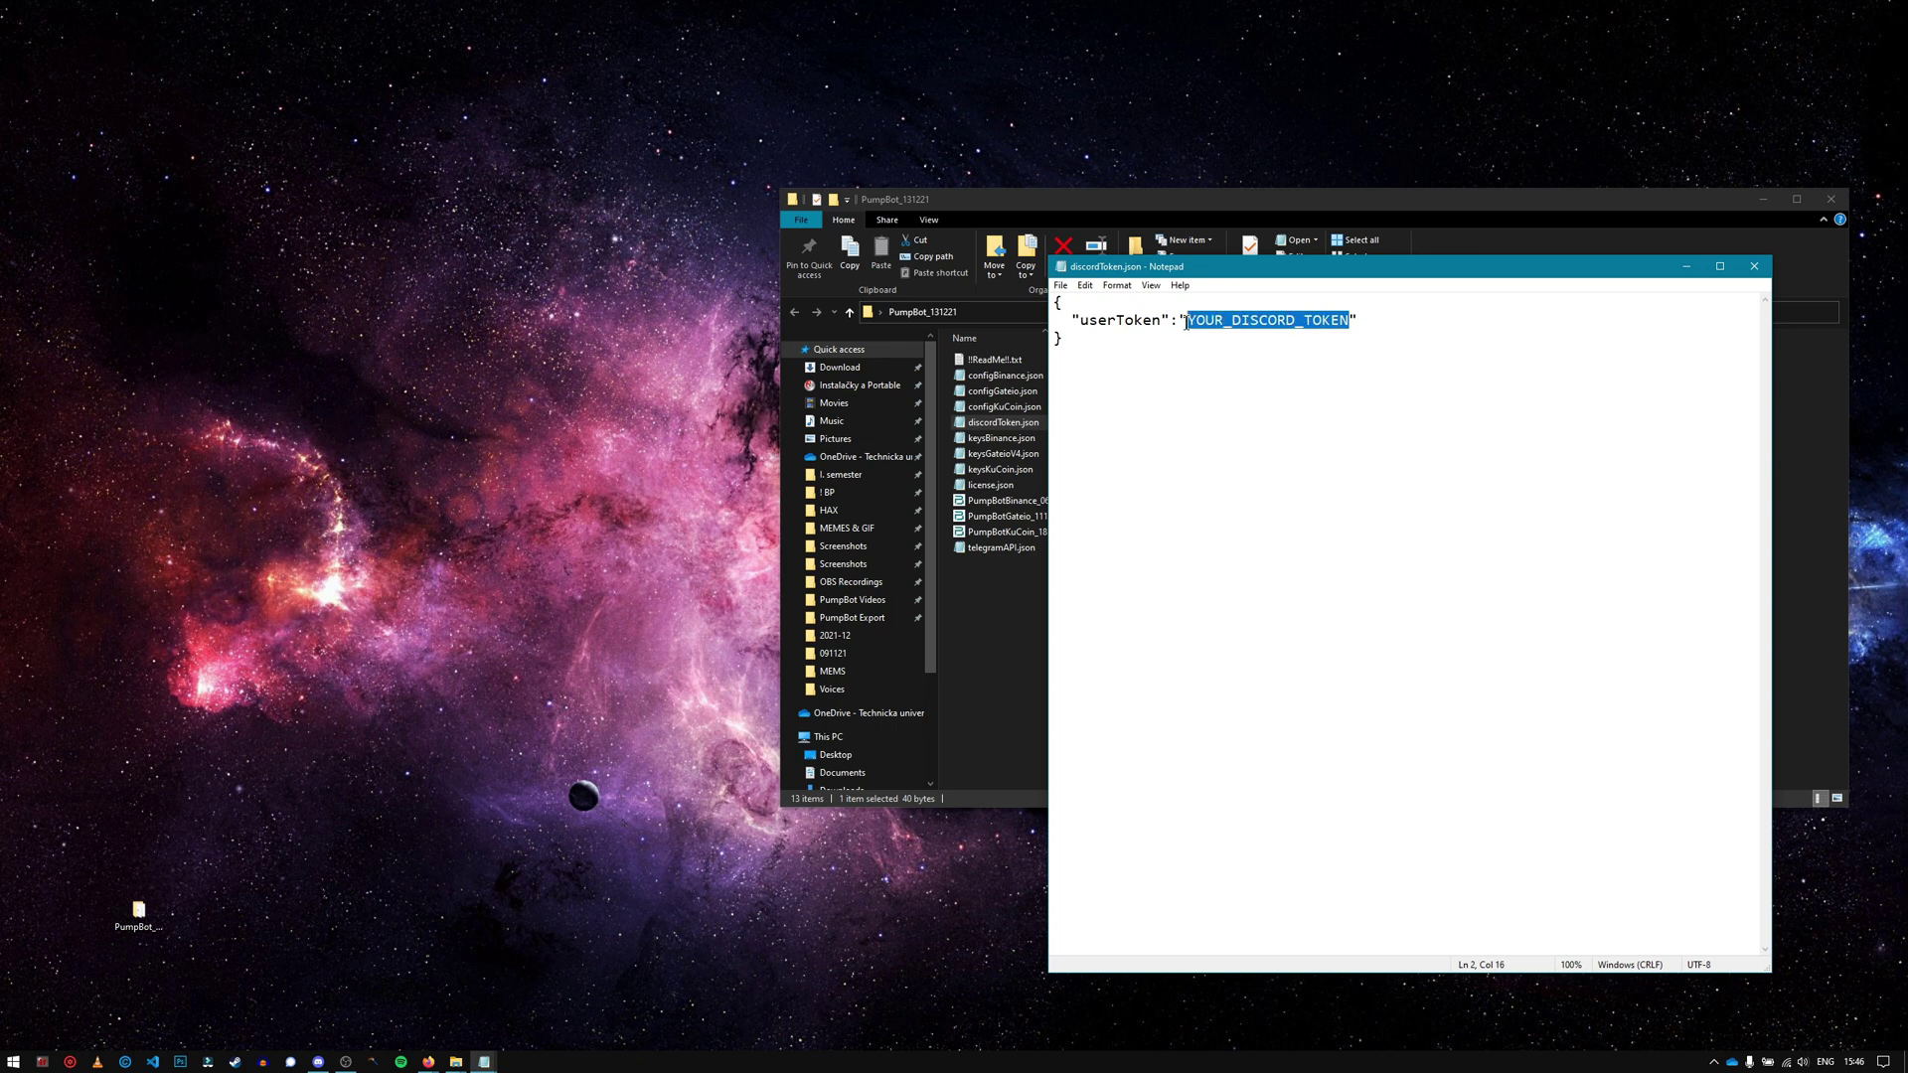
{"action": "type", "text": "example123456"}
{"action": "key", "text": "ctrl+s"}
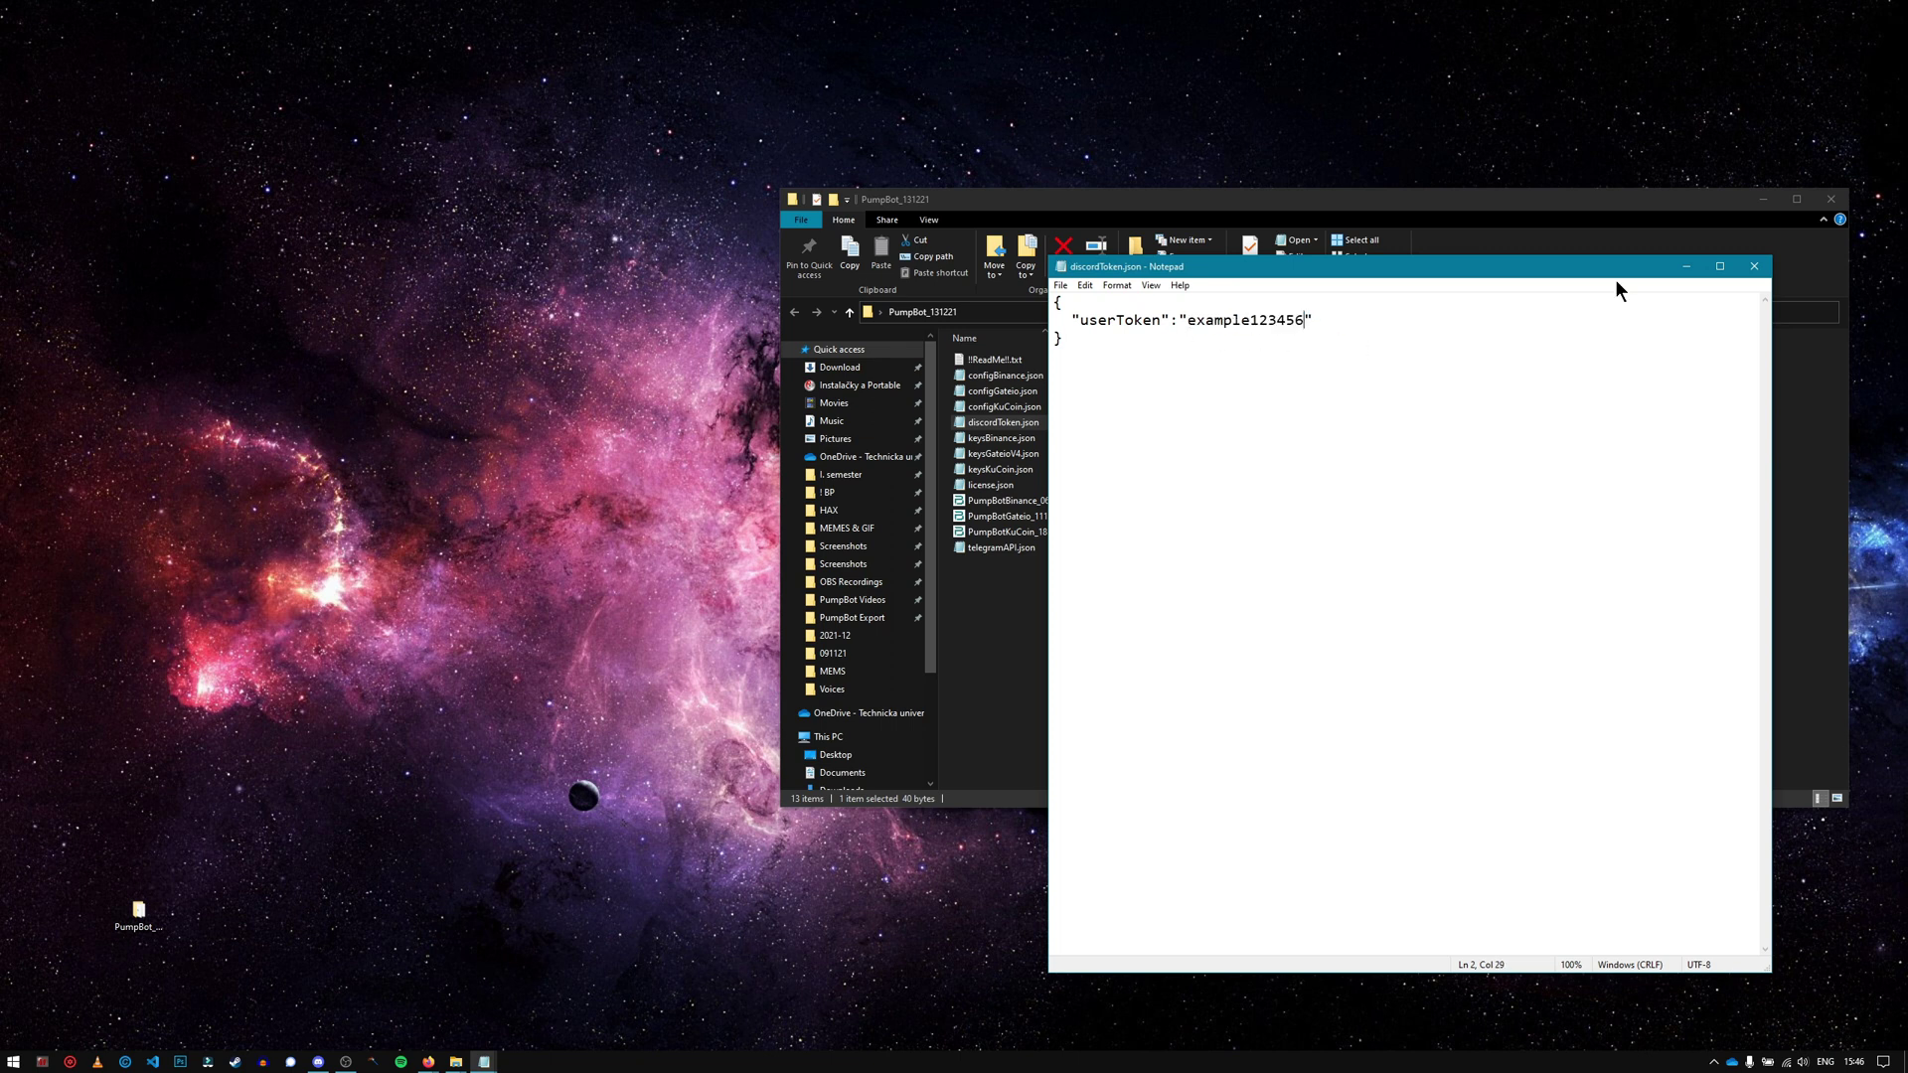
{"action": "left_click", "coordinate": [1753, 266]}
Fill telegramAPI.json's API ID, hash and phone number with example123456 and save it
{"action": "double_click", "coordinate": [997, 547]}
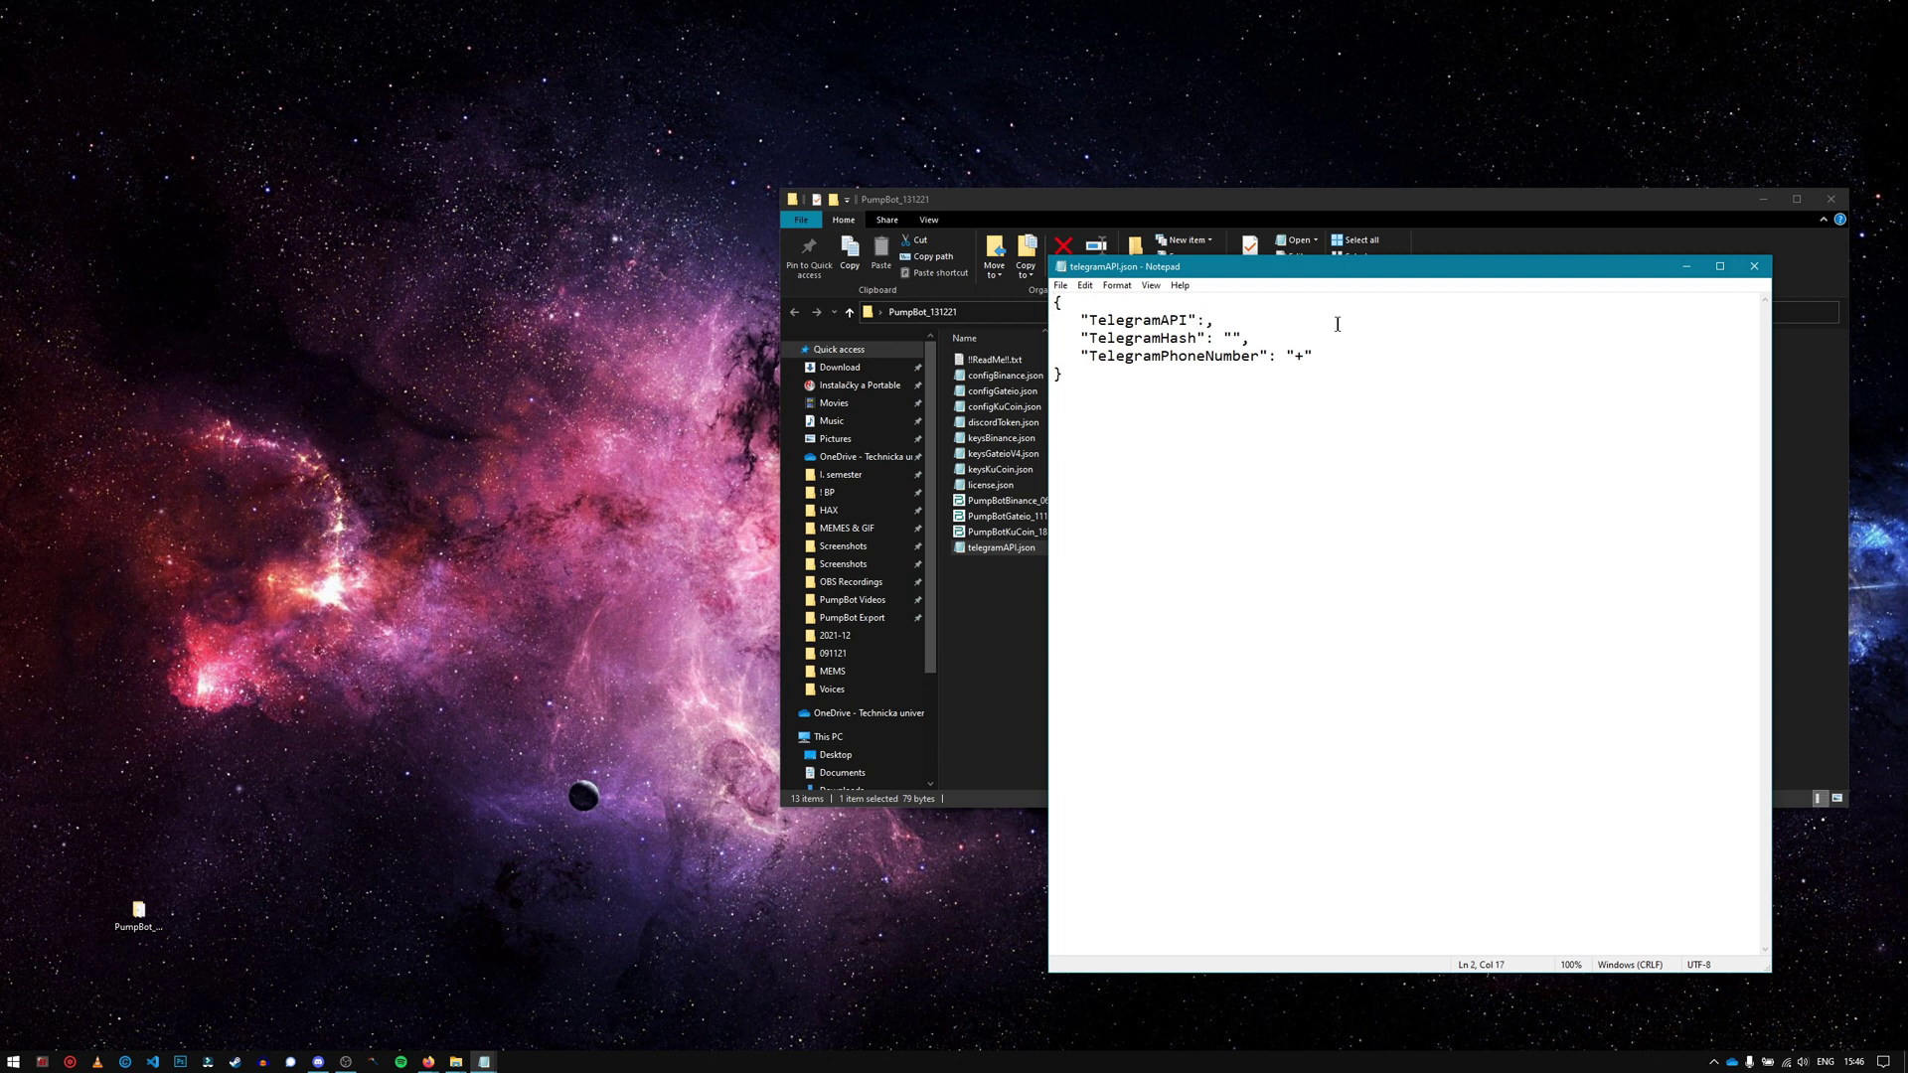
{"action": "type", "text": "example123456"}
{"action": "type", "text": "example123456"}
{"action": "left_click", "coordinate": [1303, 358]}
{"action": "type", "text": "example123456"}
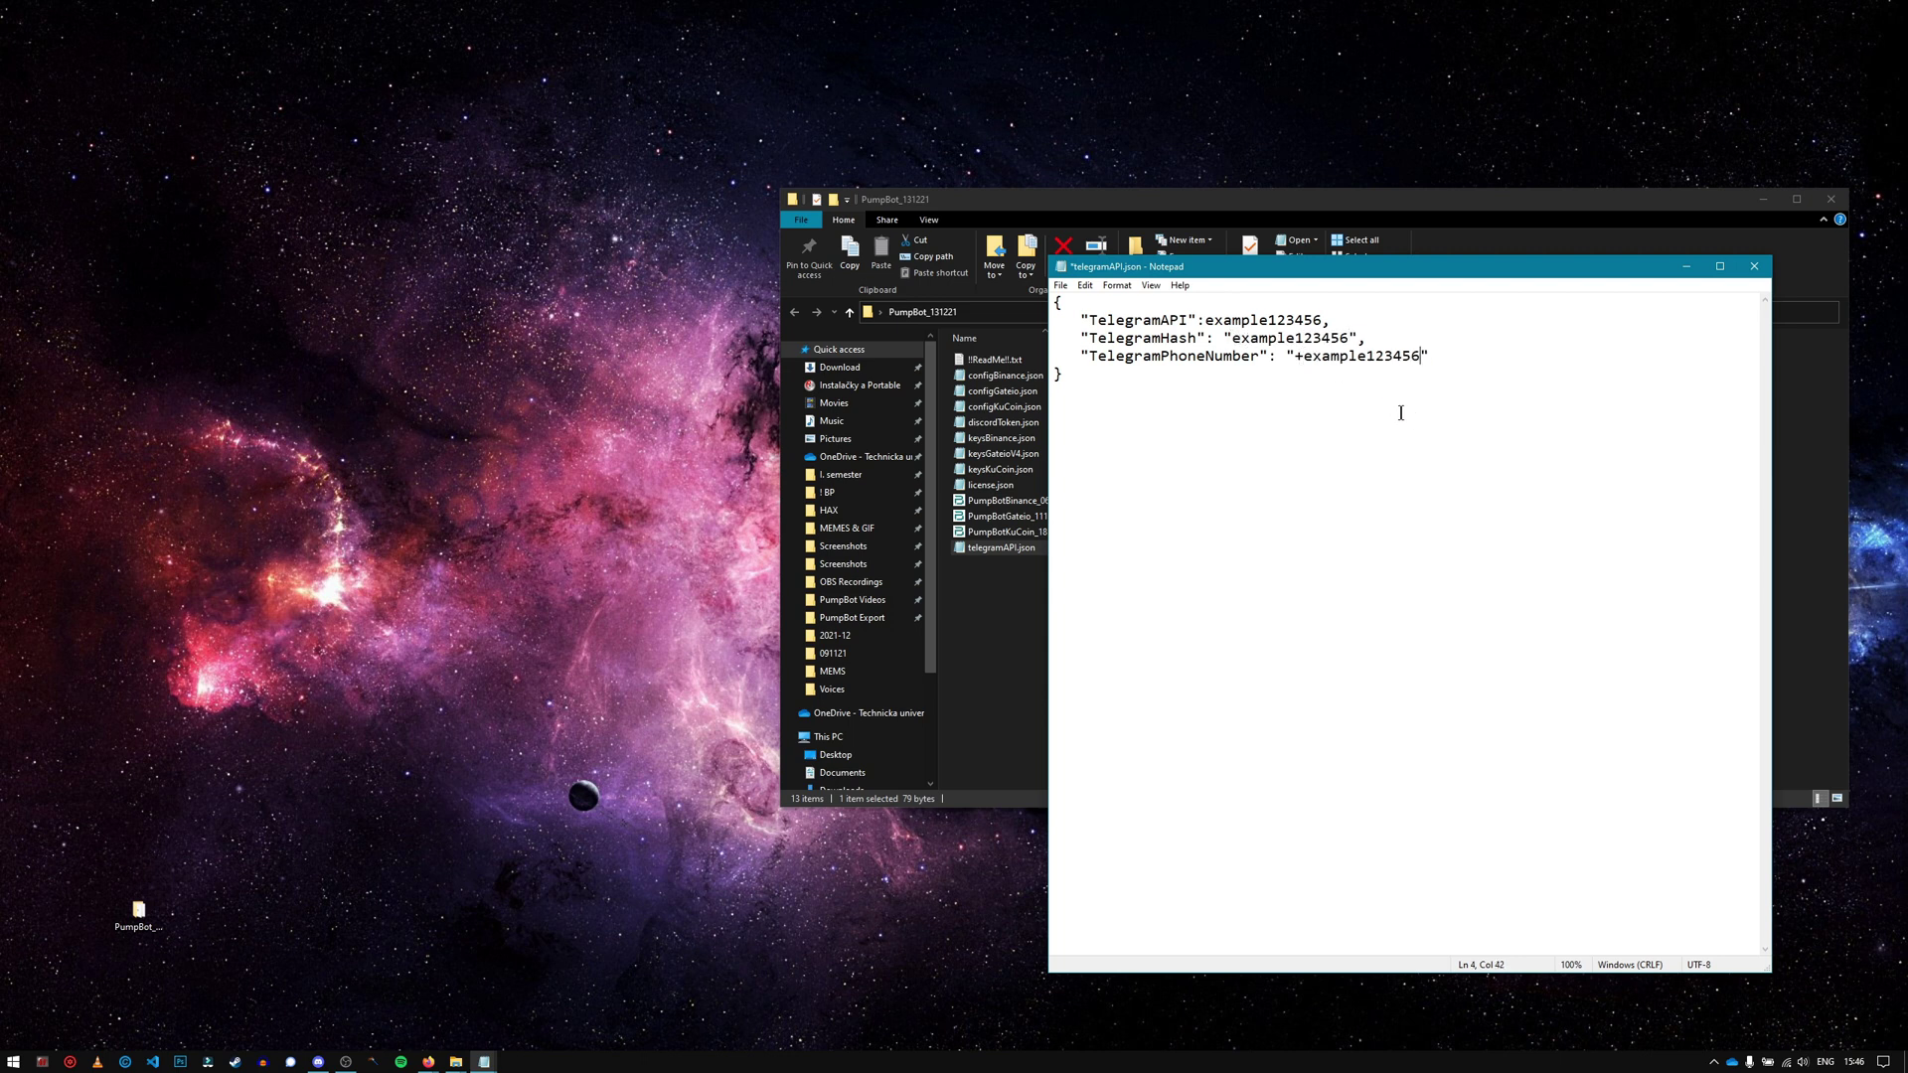
{"action": "key", "text": "ctrl+s"}
{"action": "left_click", "coordinate": [1761, 271]}
Copy the discord-detection-test channel's ID from the PumpBot Discord server
{"action": "left_click", "coordinate": [1831, 198]}
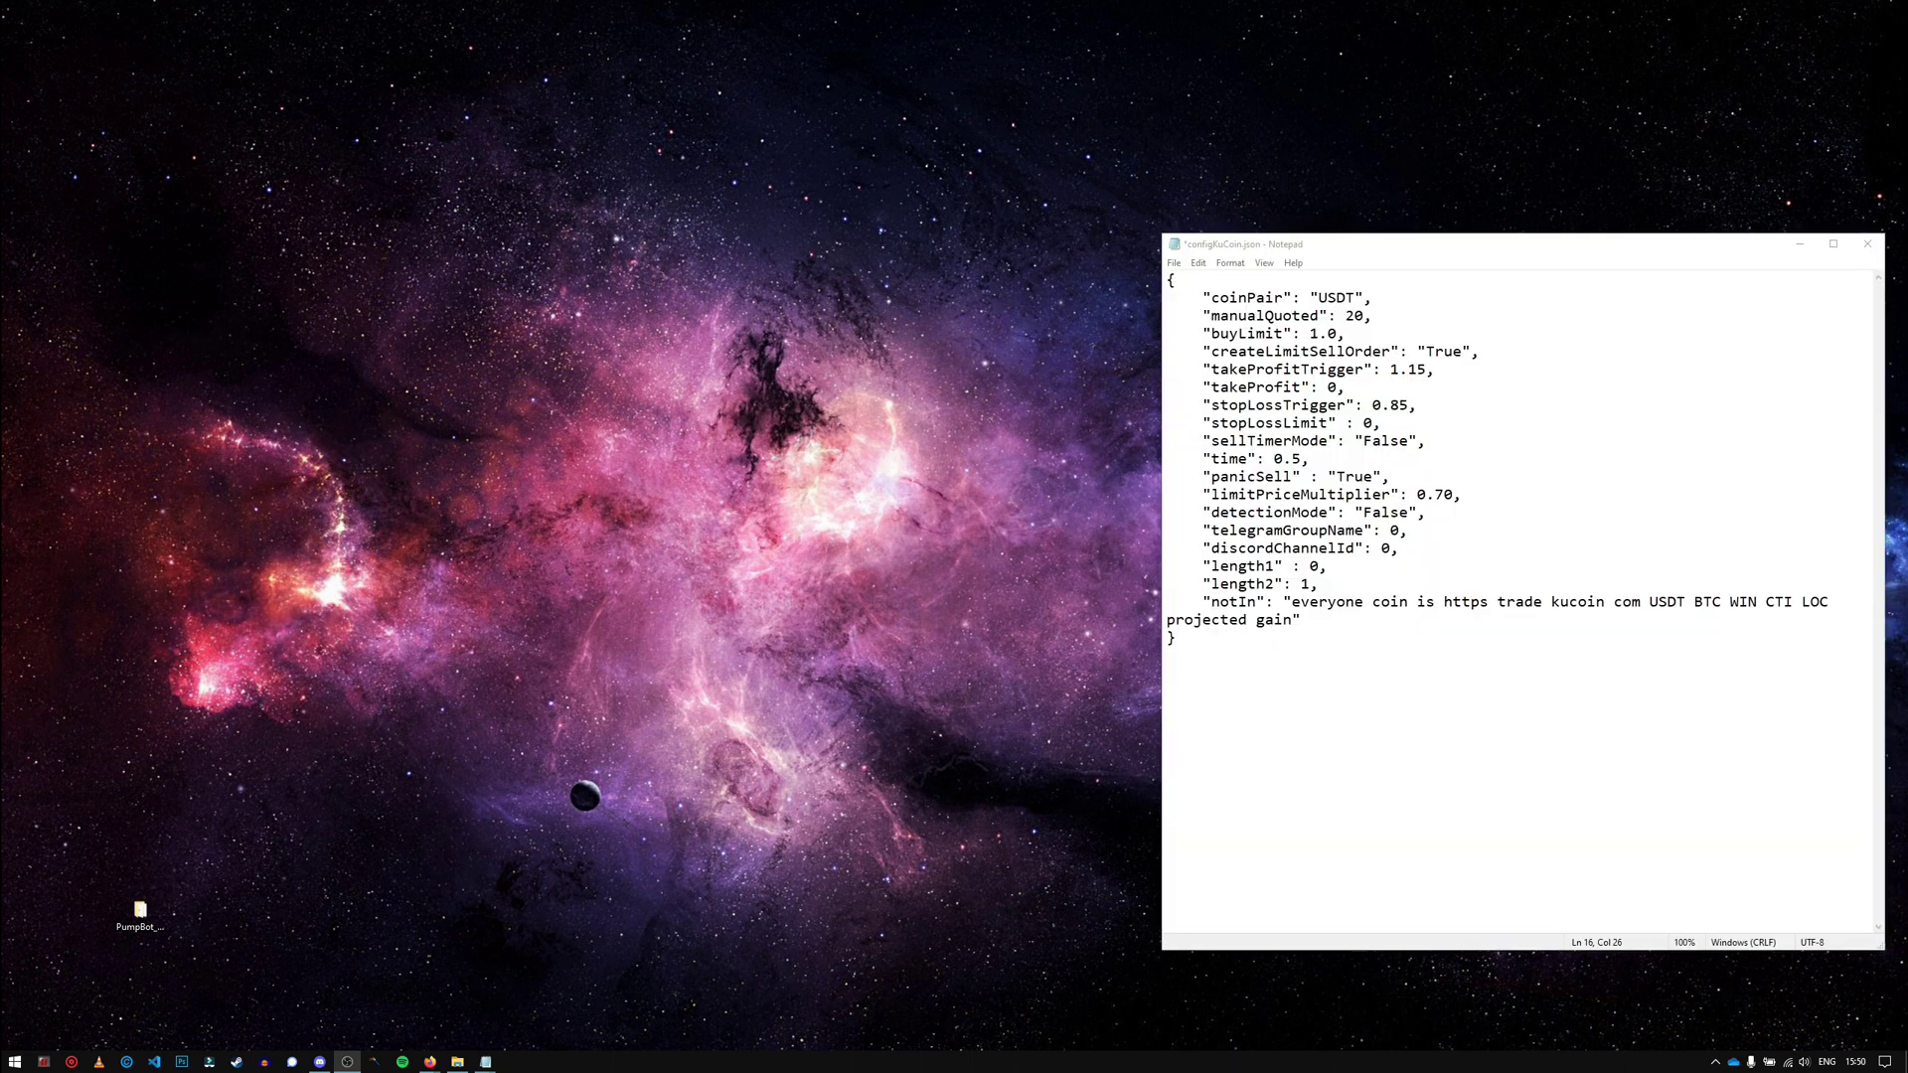
{"action": "left_click", "coordinate": [320, 1061]}
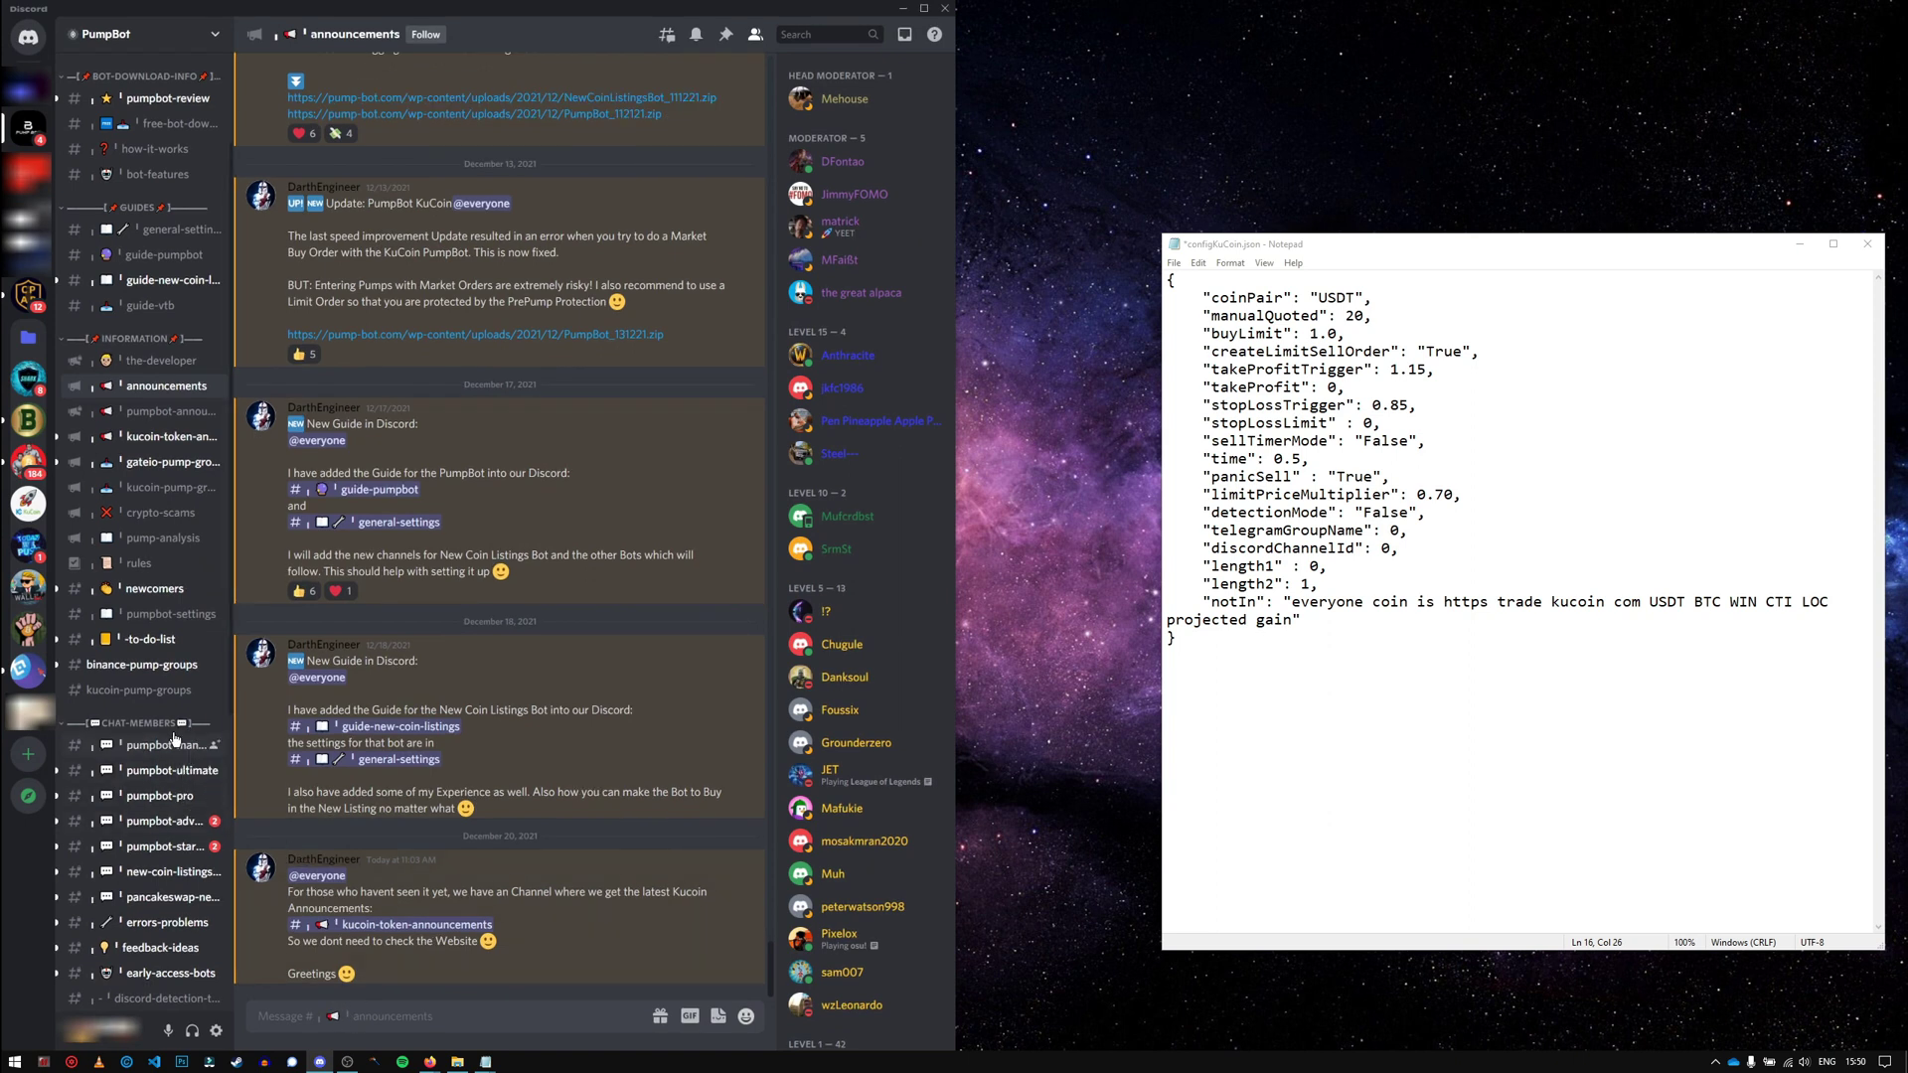
{"action": "scroll", "coordinate": [178, 745], "scroll_direction": "down", "scroll_amount": 5}
{"action": "scroll", "coordinate": [176, 700], "scroll_direction": "down", "scroll_amount": 3}
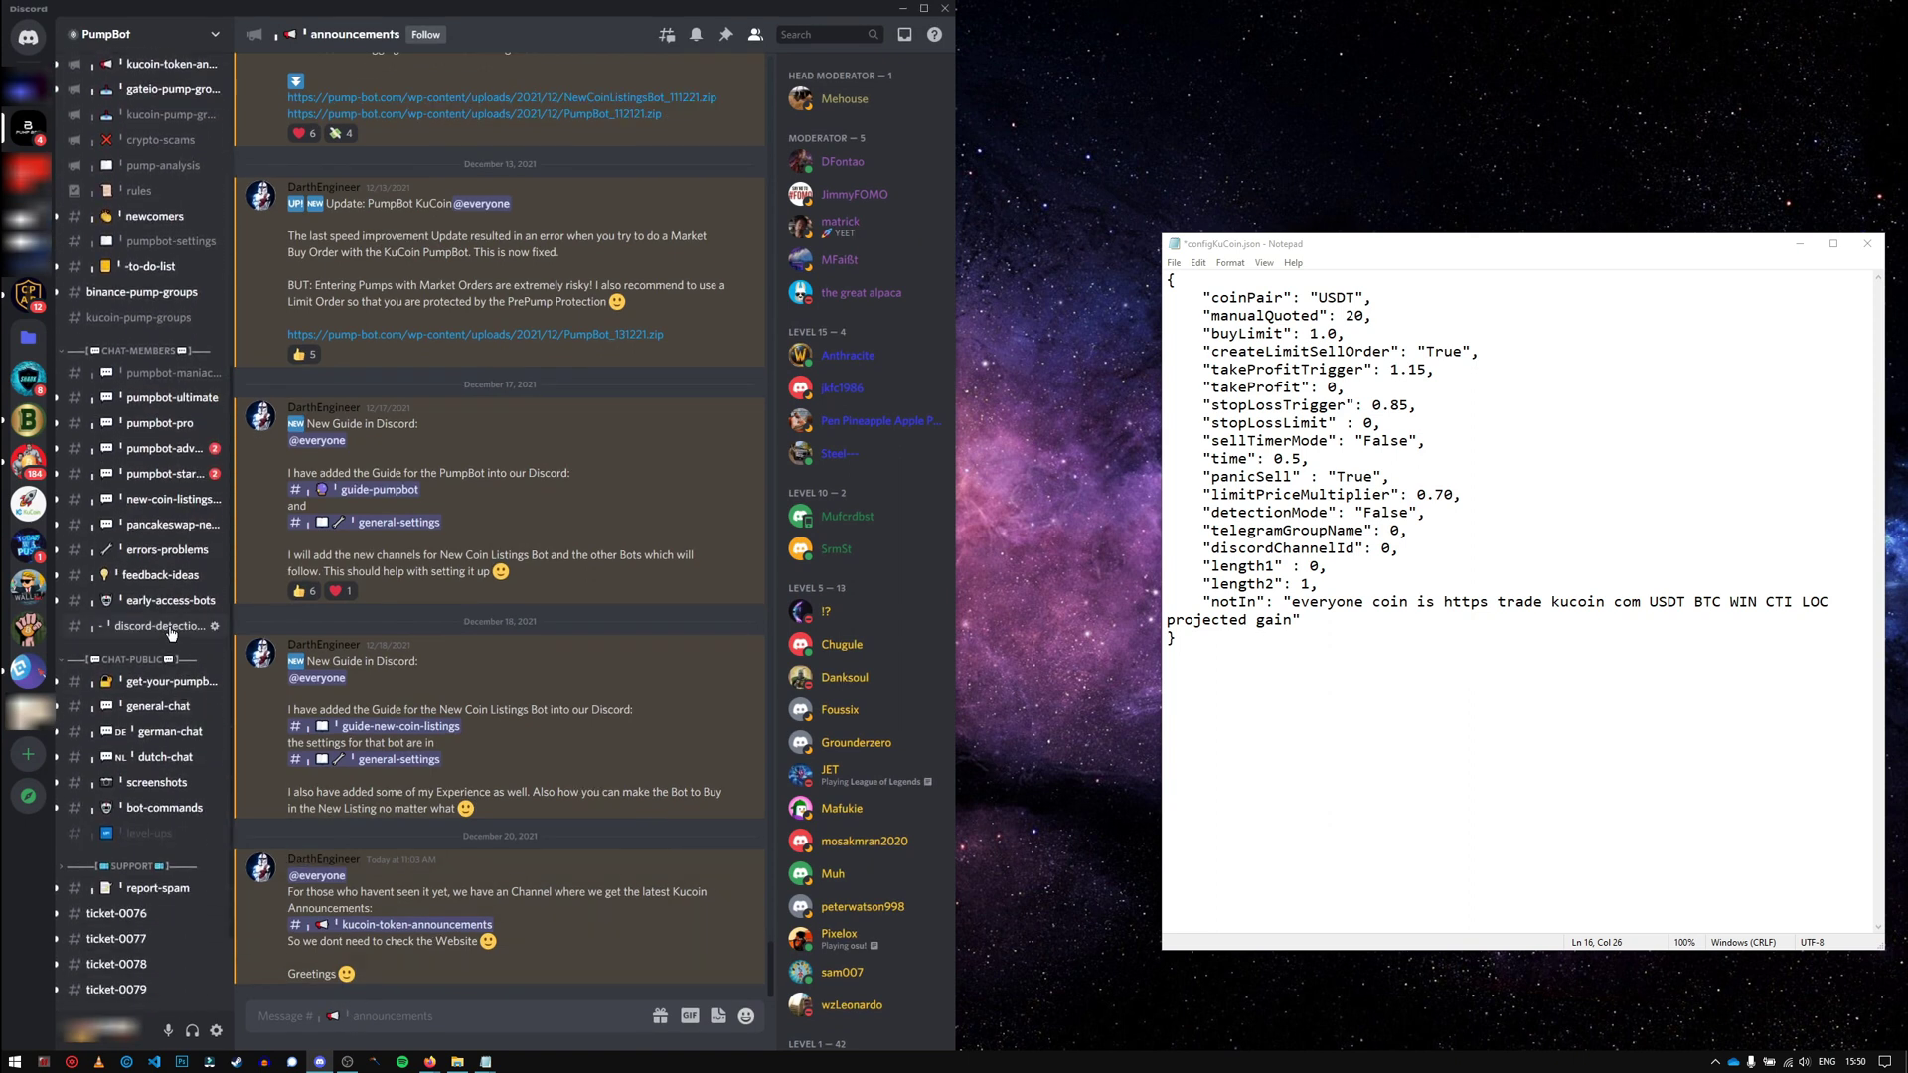
{"action": "right_click", "coordinate": [204, 632]}
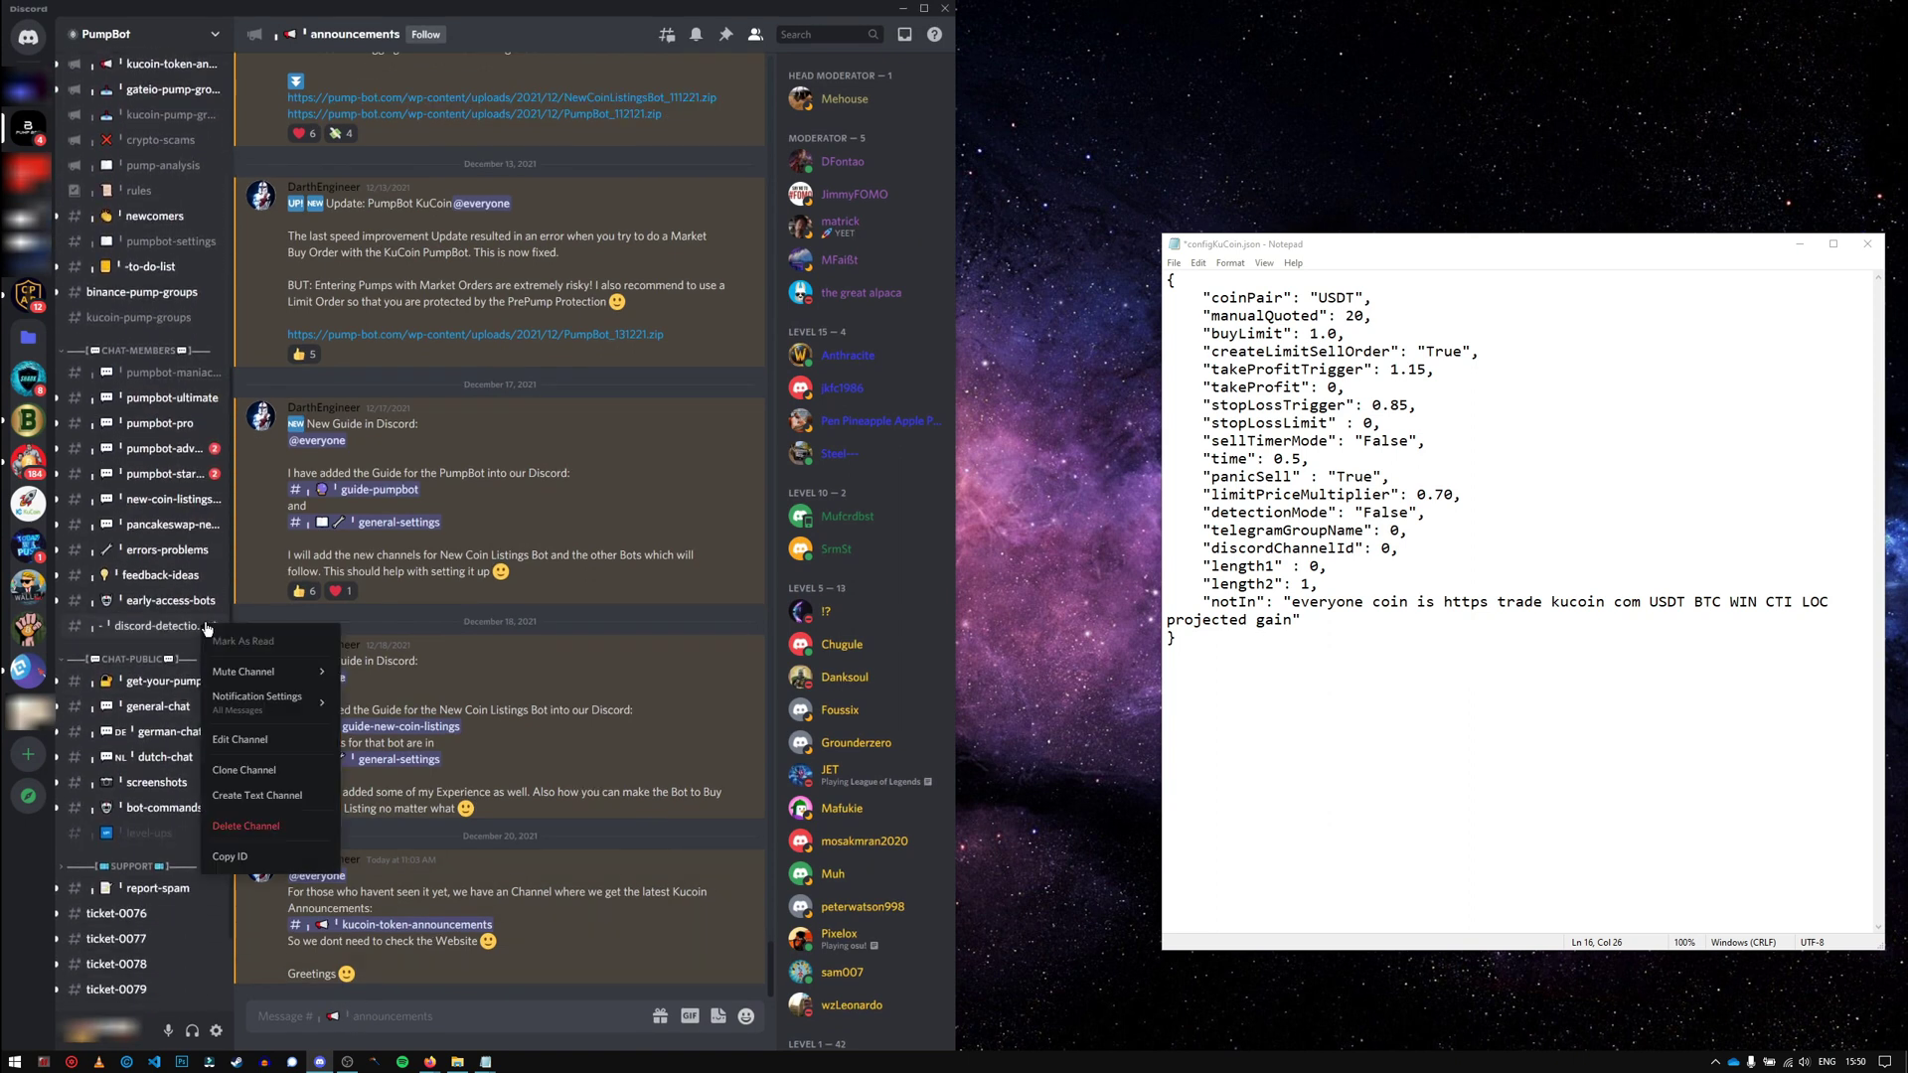
{"action": "left_click", "coordinate": [231, 856]}
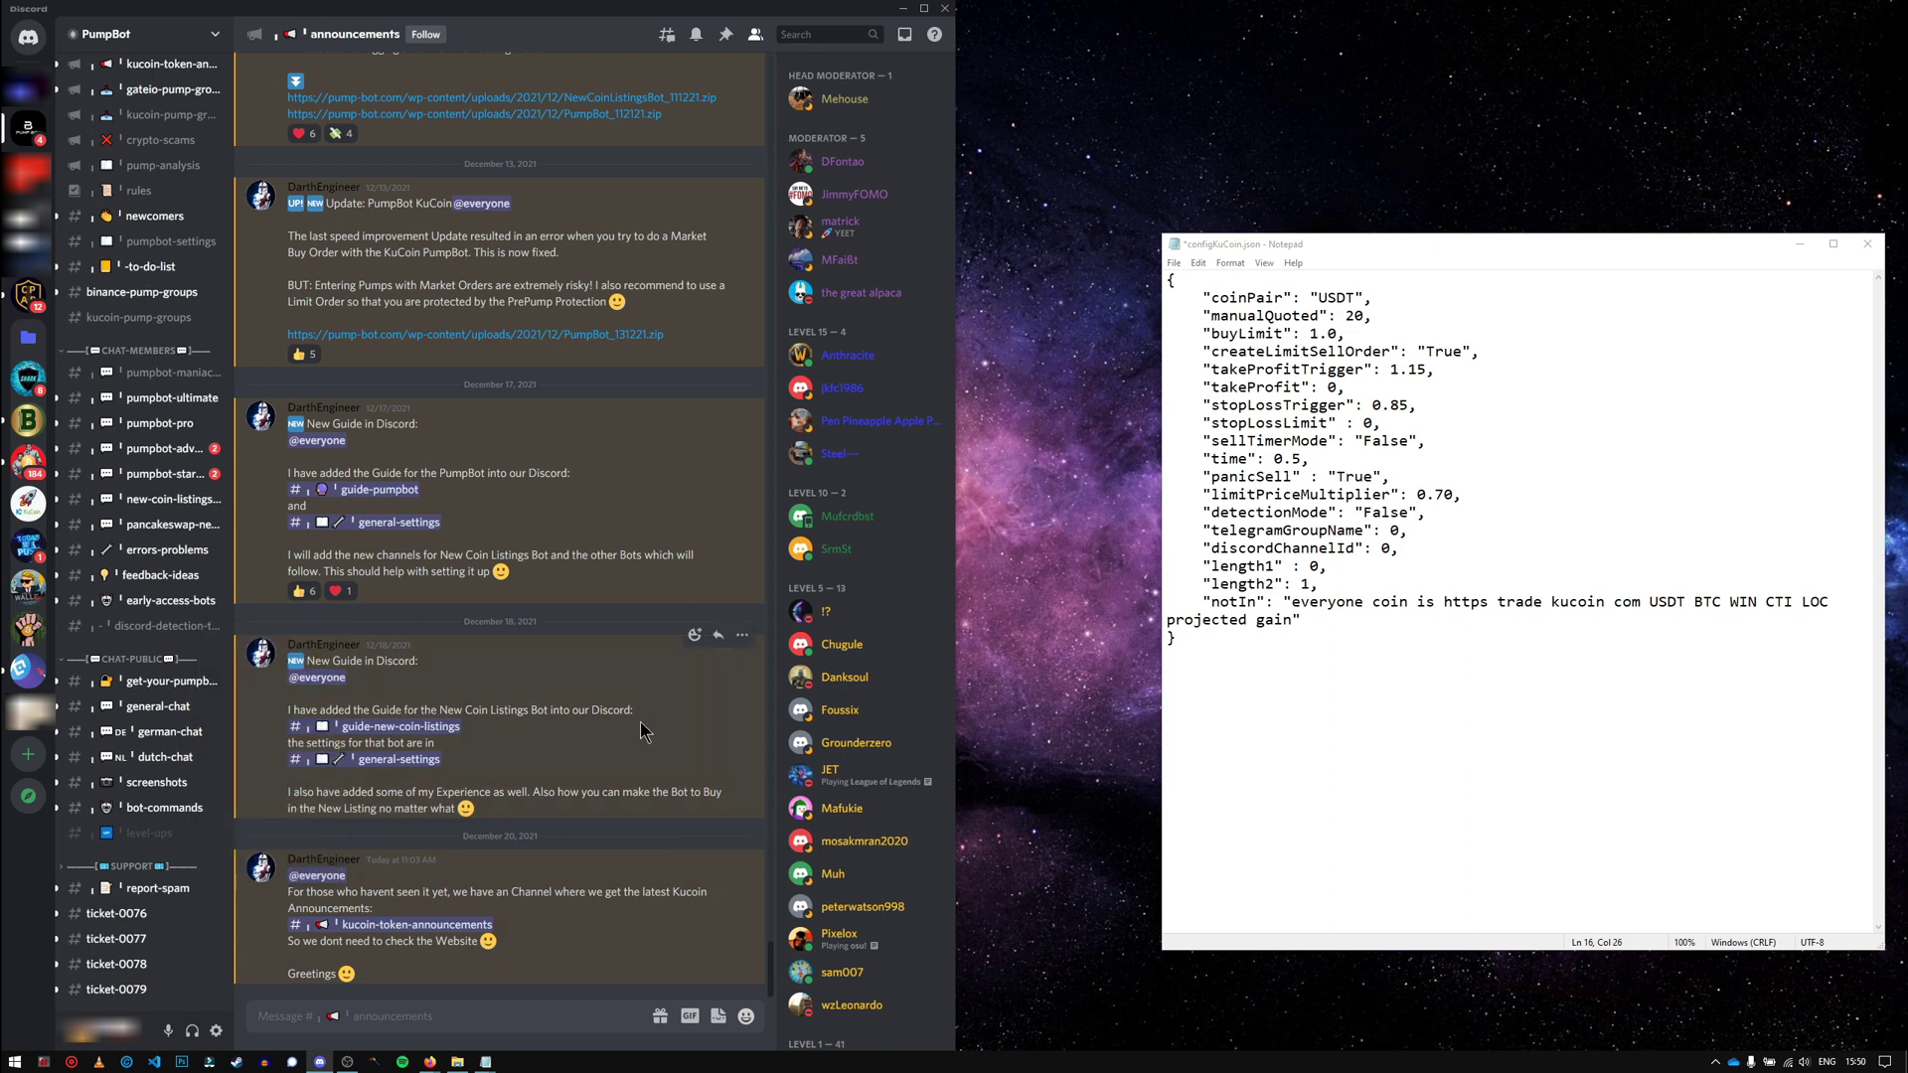
{"action": "double_click", "coordinate": [1388, 549]}
{"action": "key", "text": "ctrl+v"}
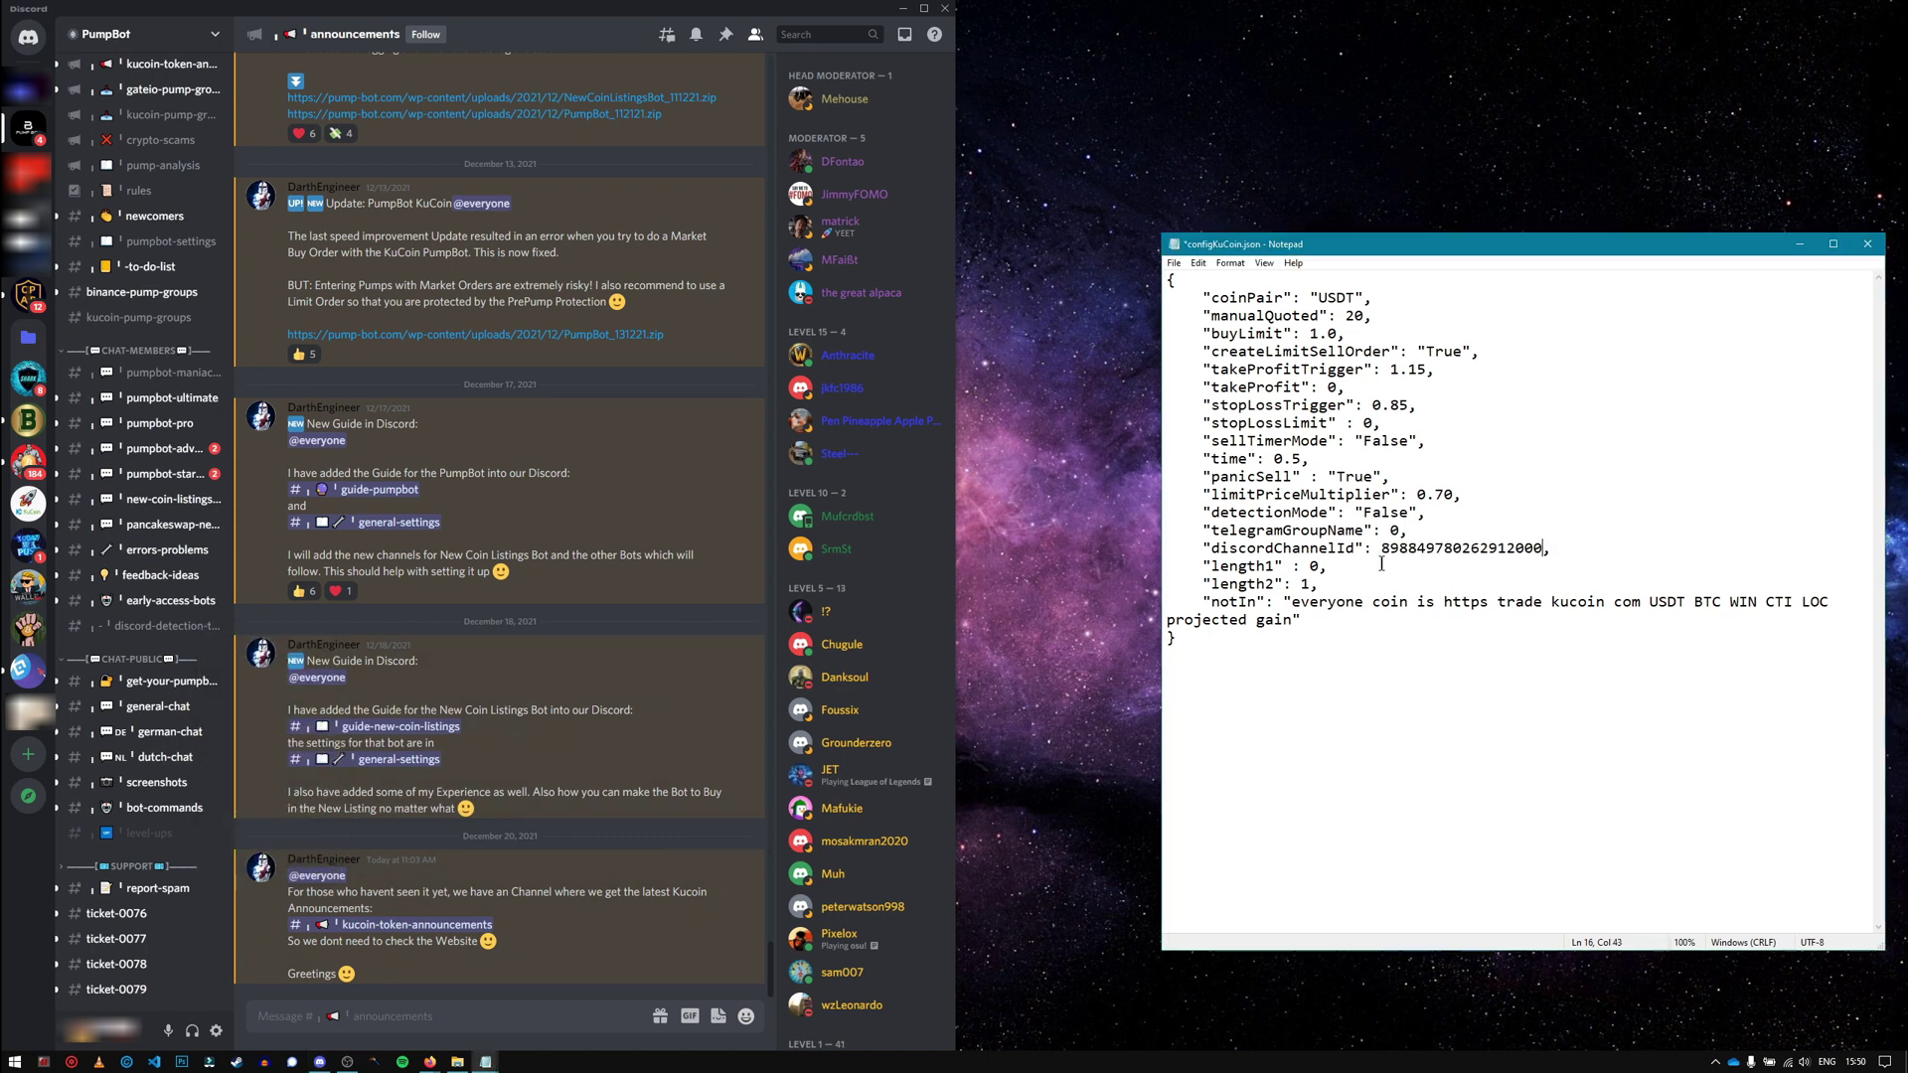
{"action": "key", "text": "ctrl+s"}
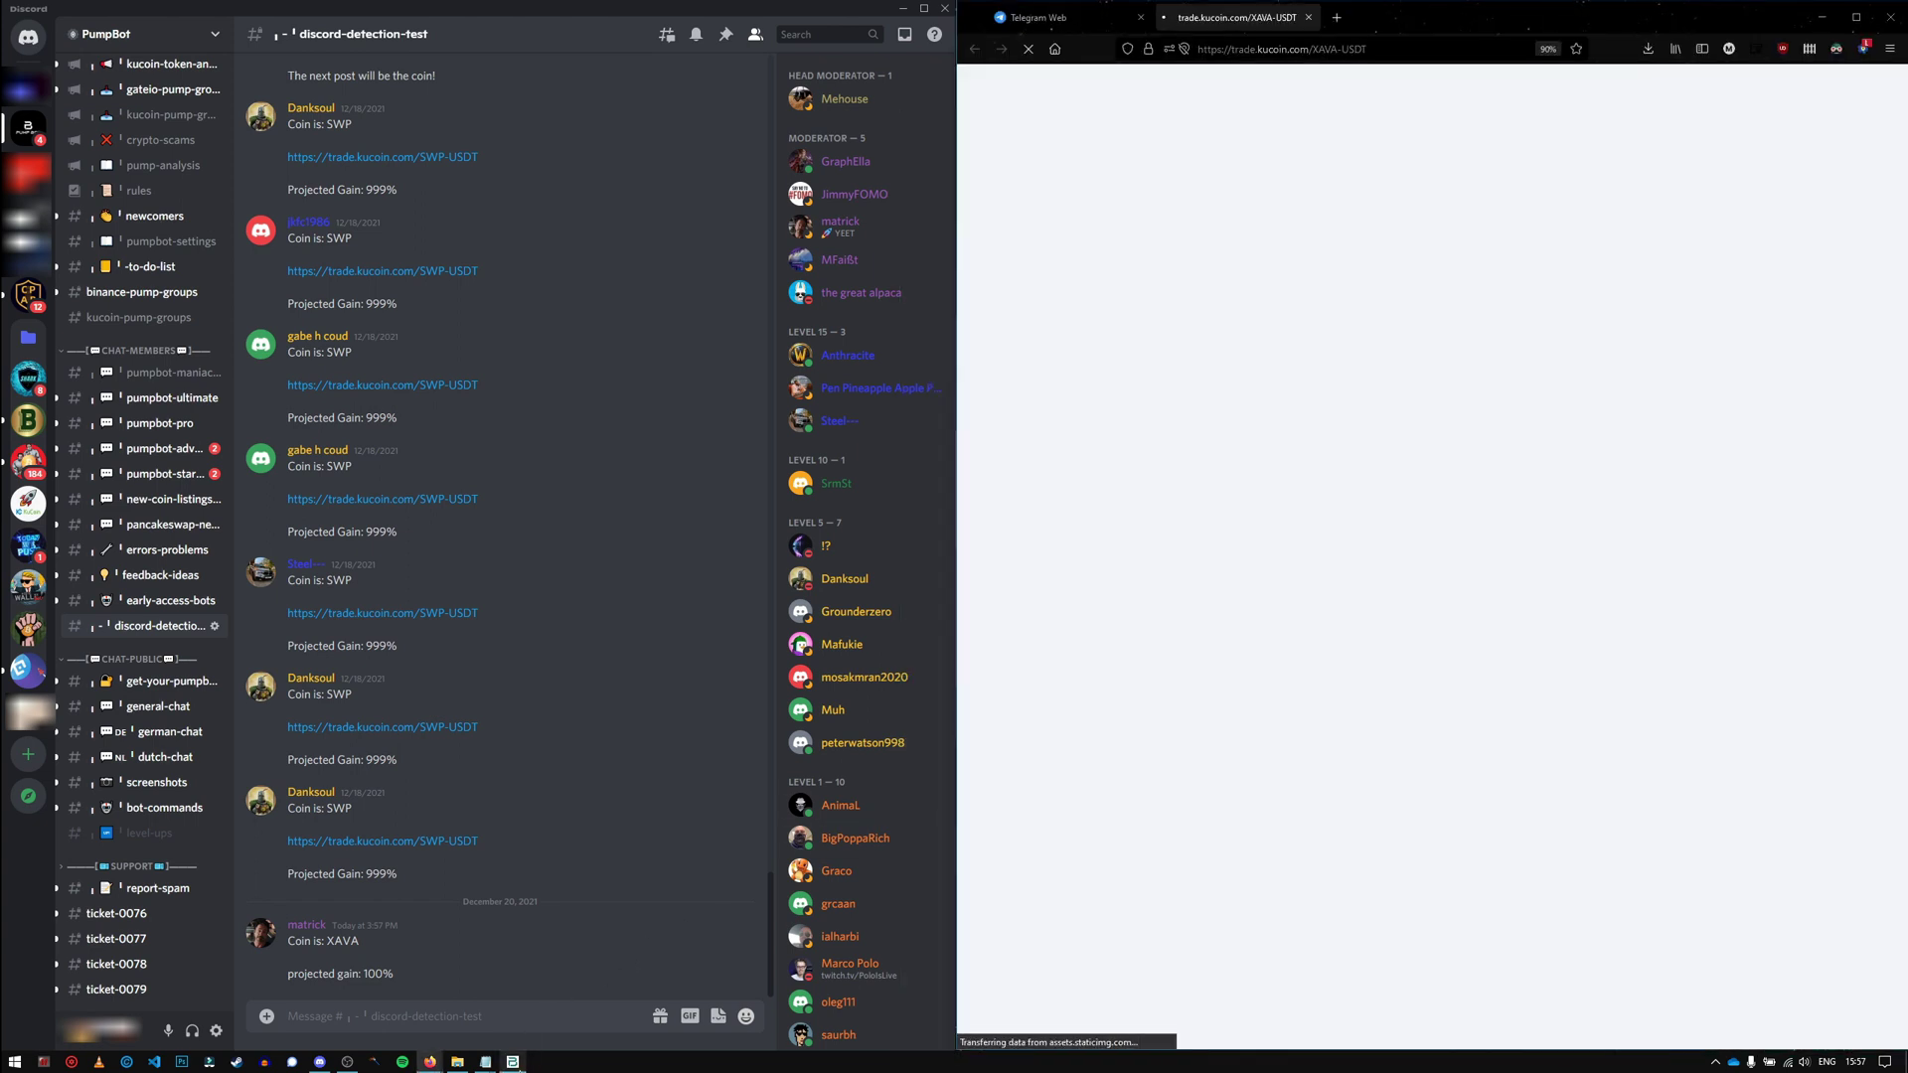
Position the PumpBot console over Discord, let it buy XAVA at 11.3783, then sell at 11.291
{"action": "left_click", "coordinate": [514, 1061]}
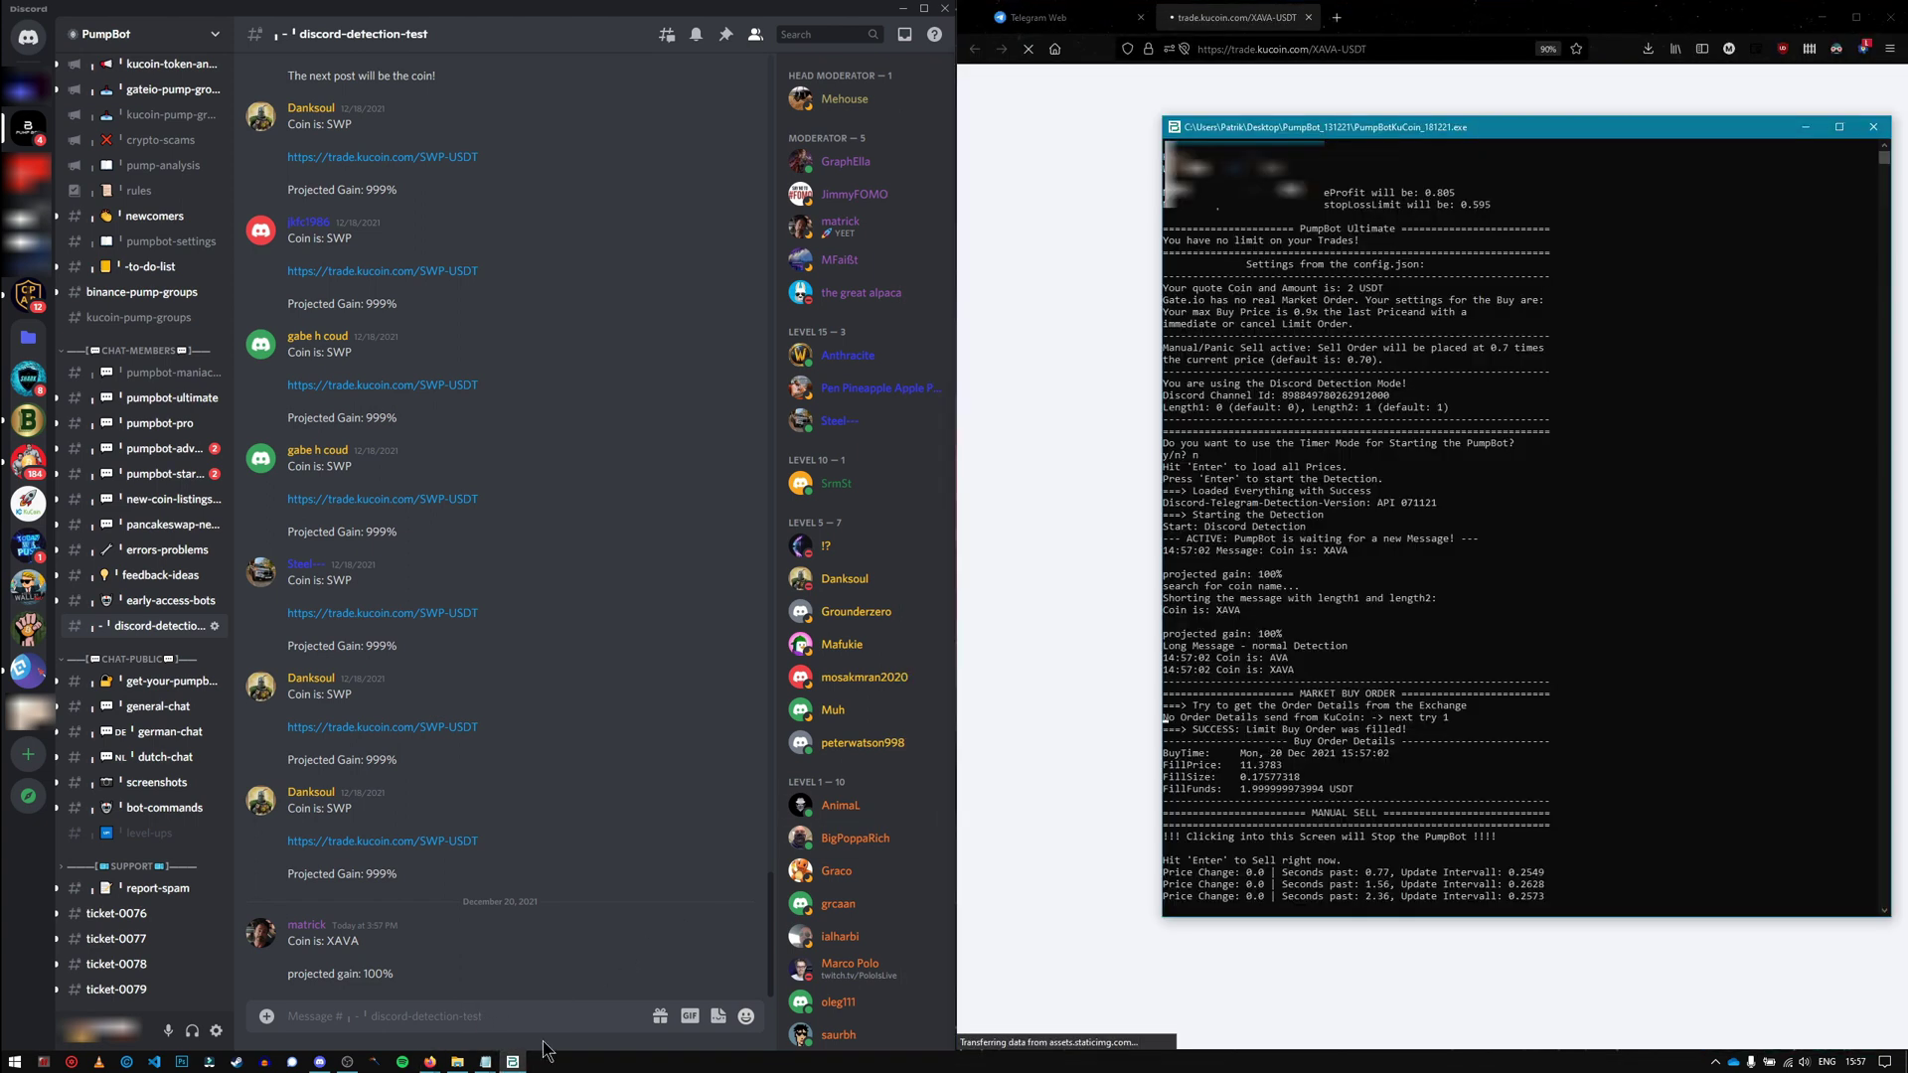
{"action": "left_click_drag", "start_coordinate": [1350, 127], "coordinate": [358, 98]}
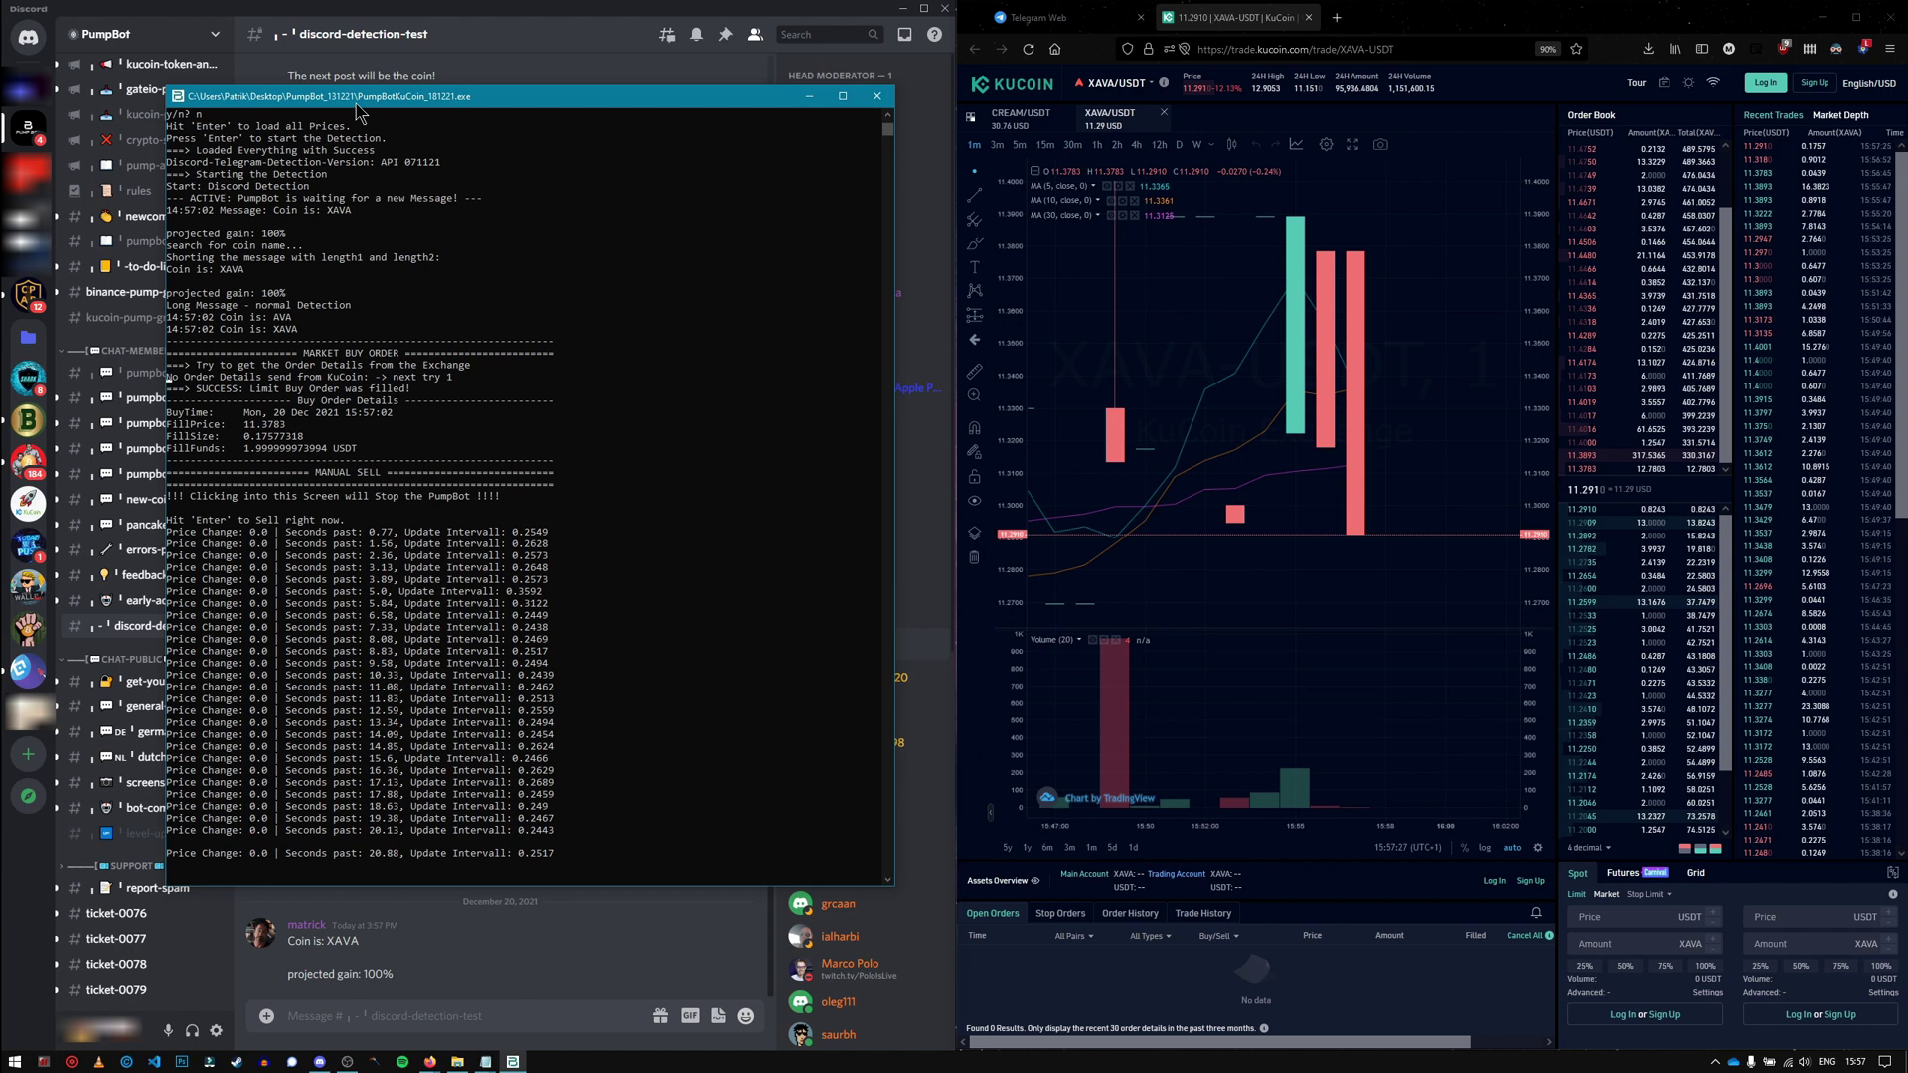
{"action": "key", "text": "Return"}
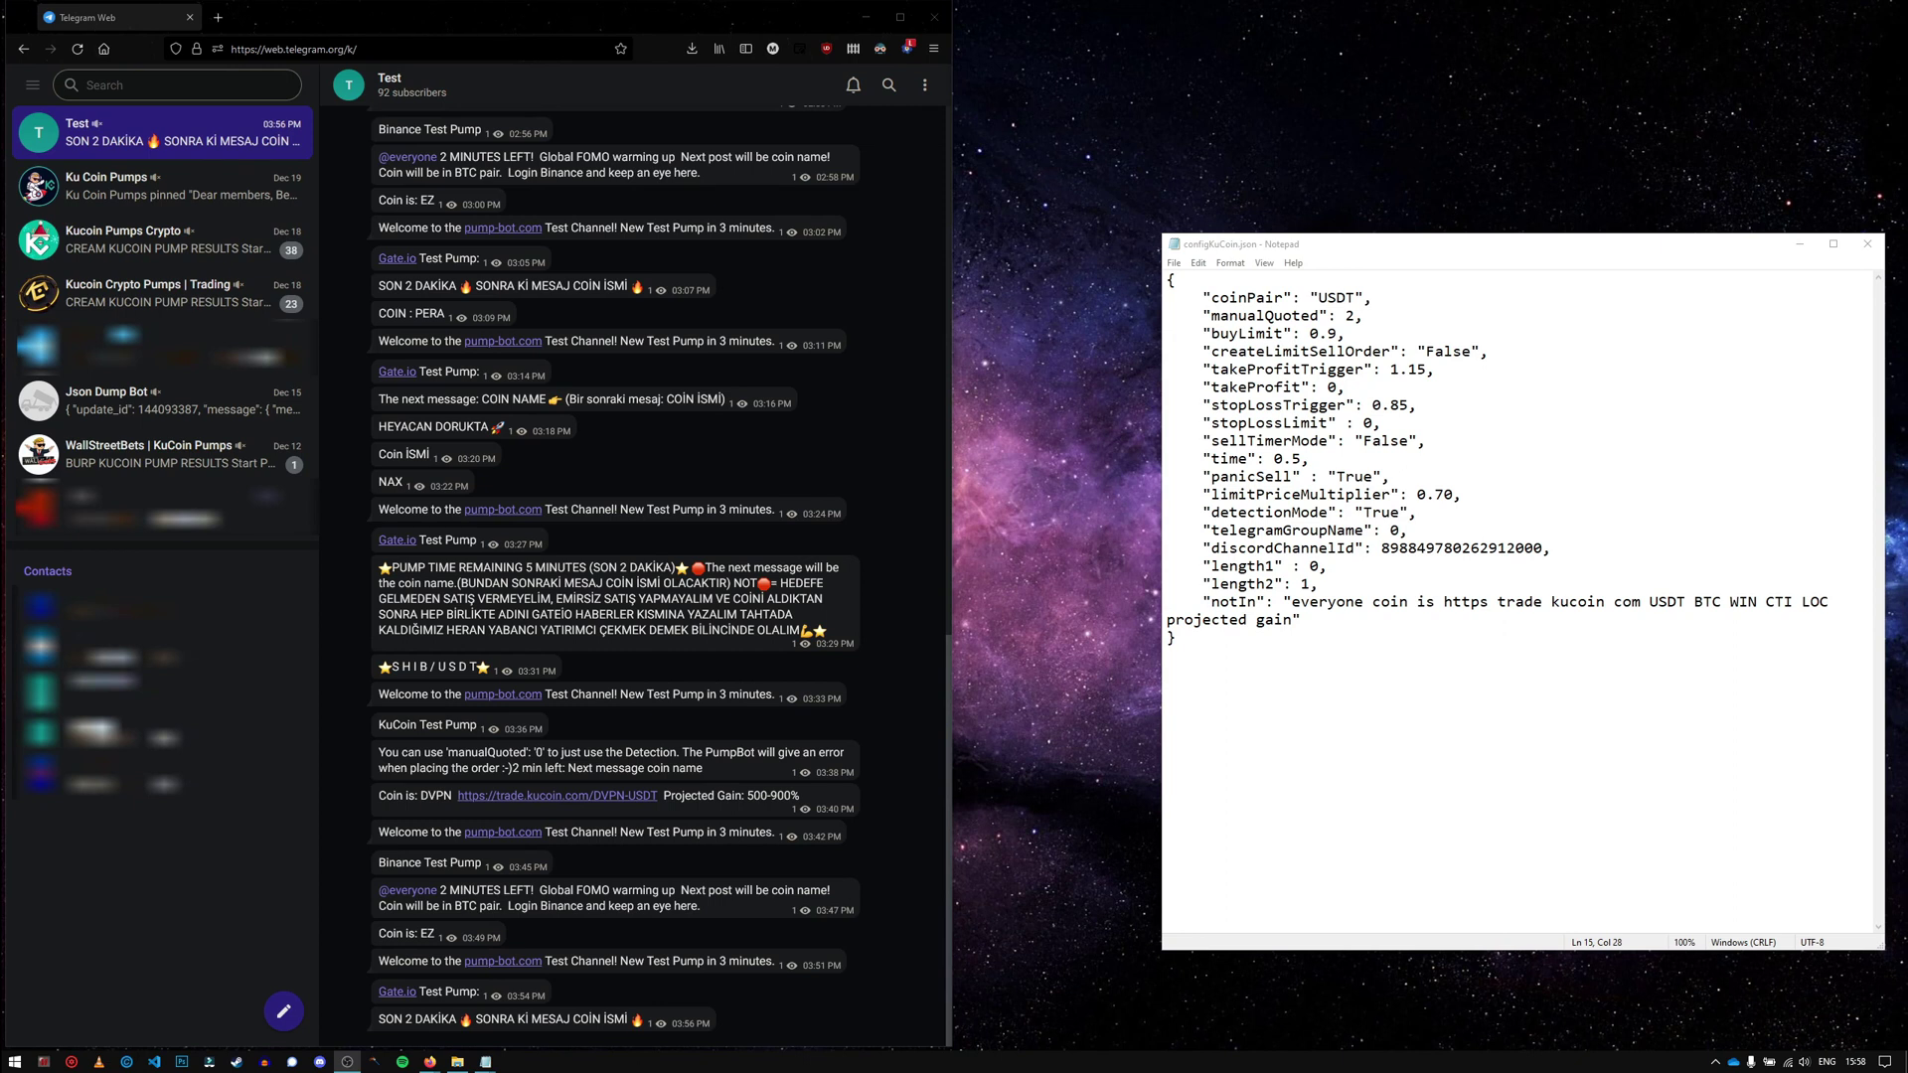
{"action": "key", "text": "alt+Tab"}
{"action": "left_click", "coordinate": [736, 1022]}
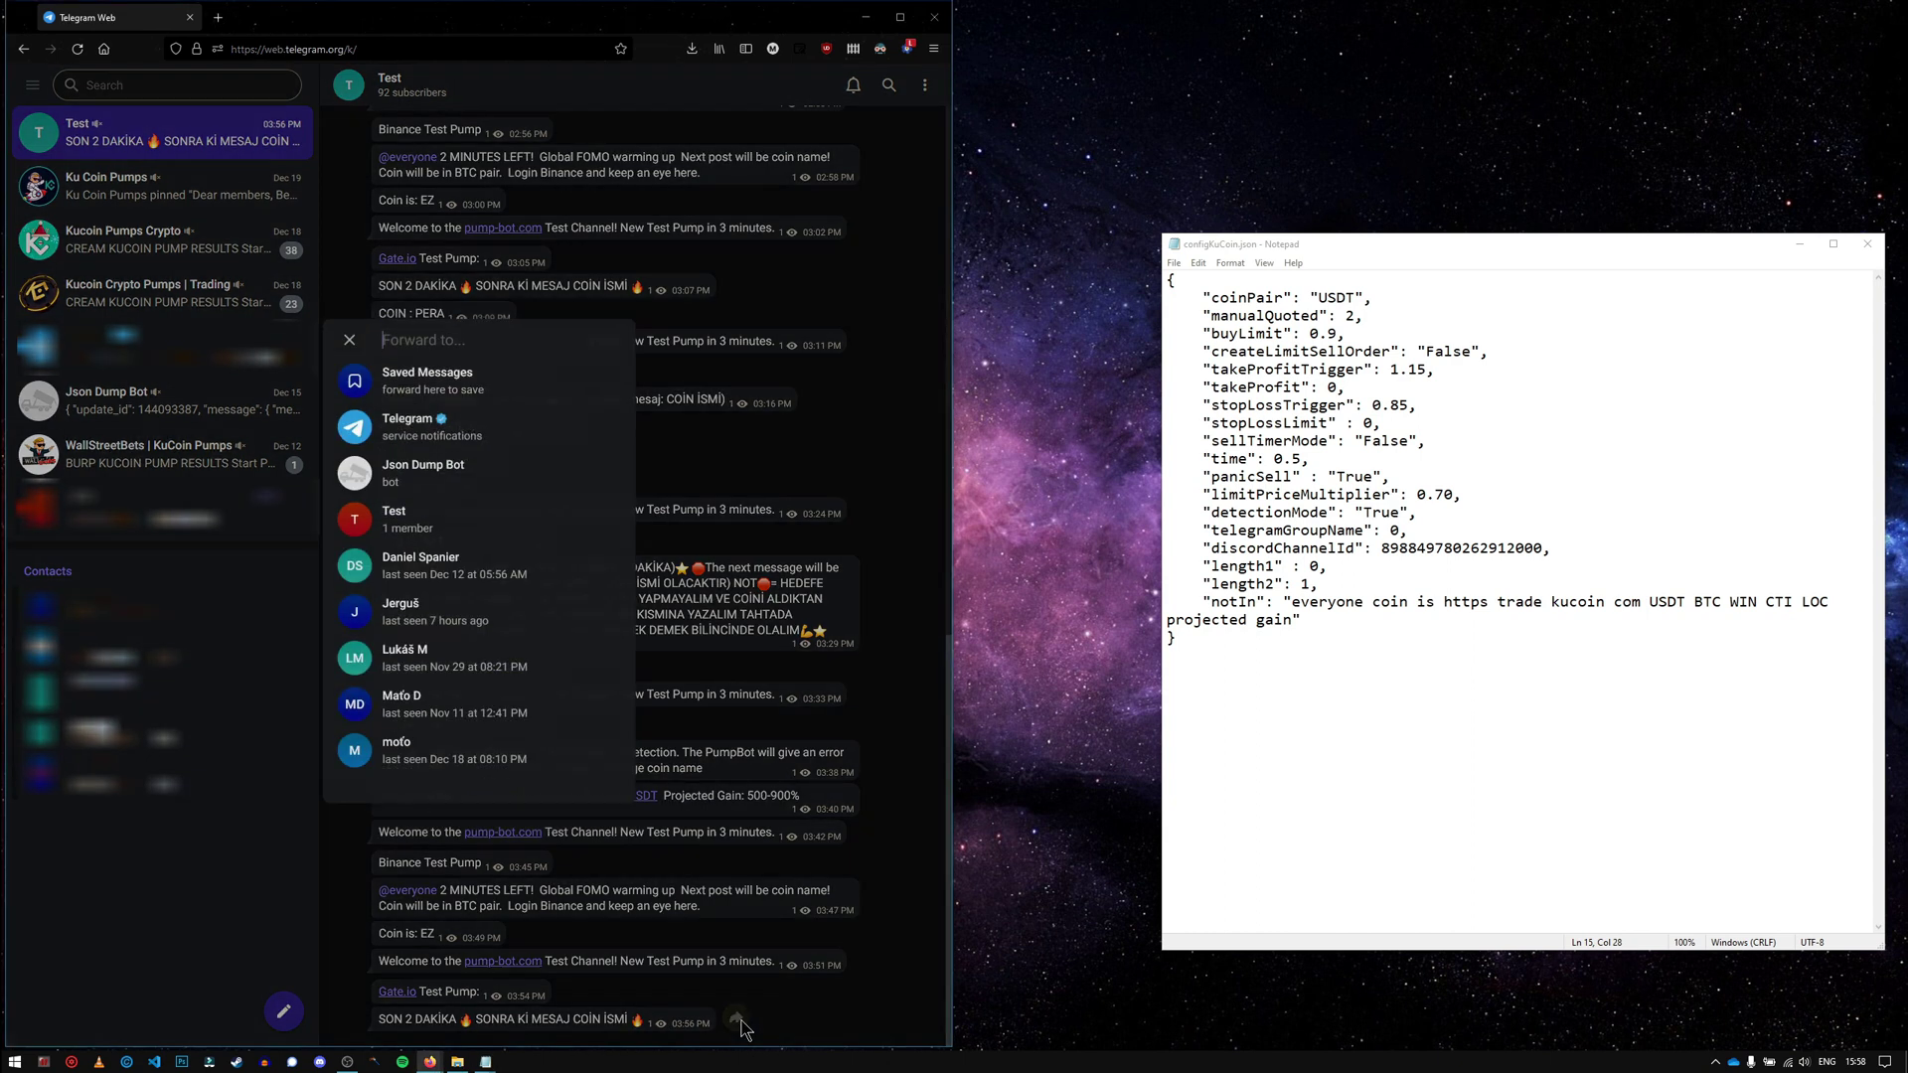
{"action": "left_click", "coordinate": [434, 482]}
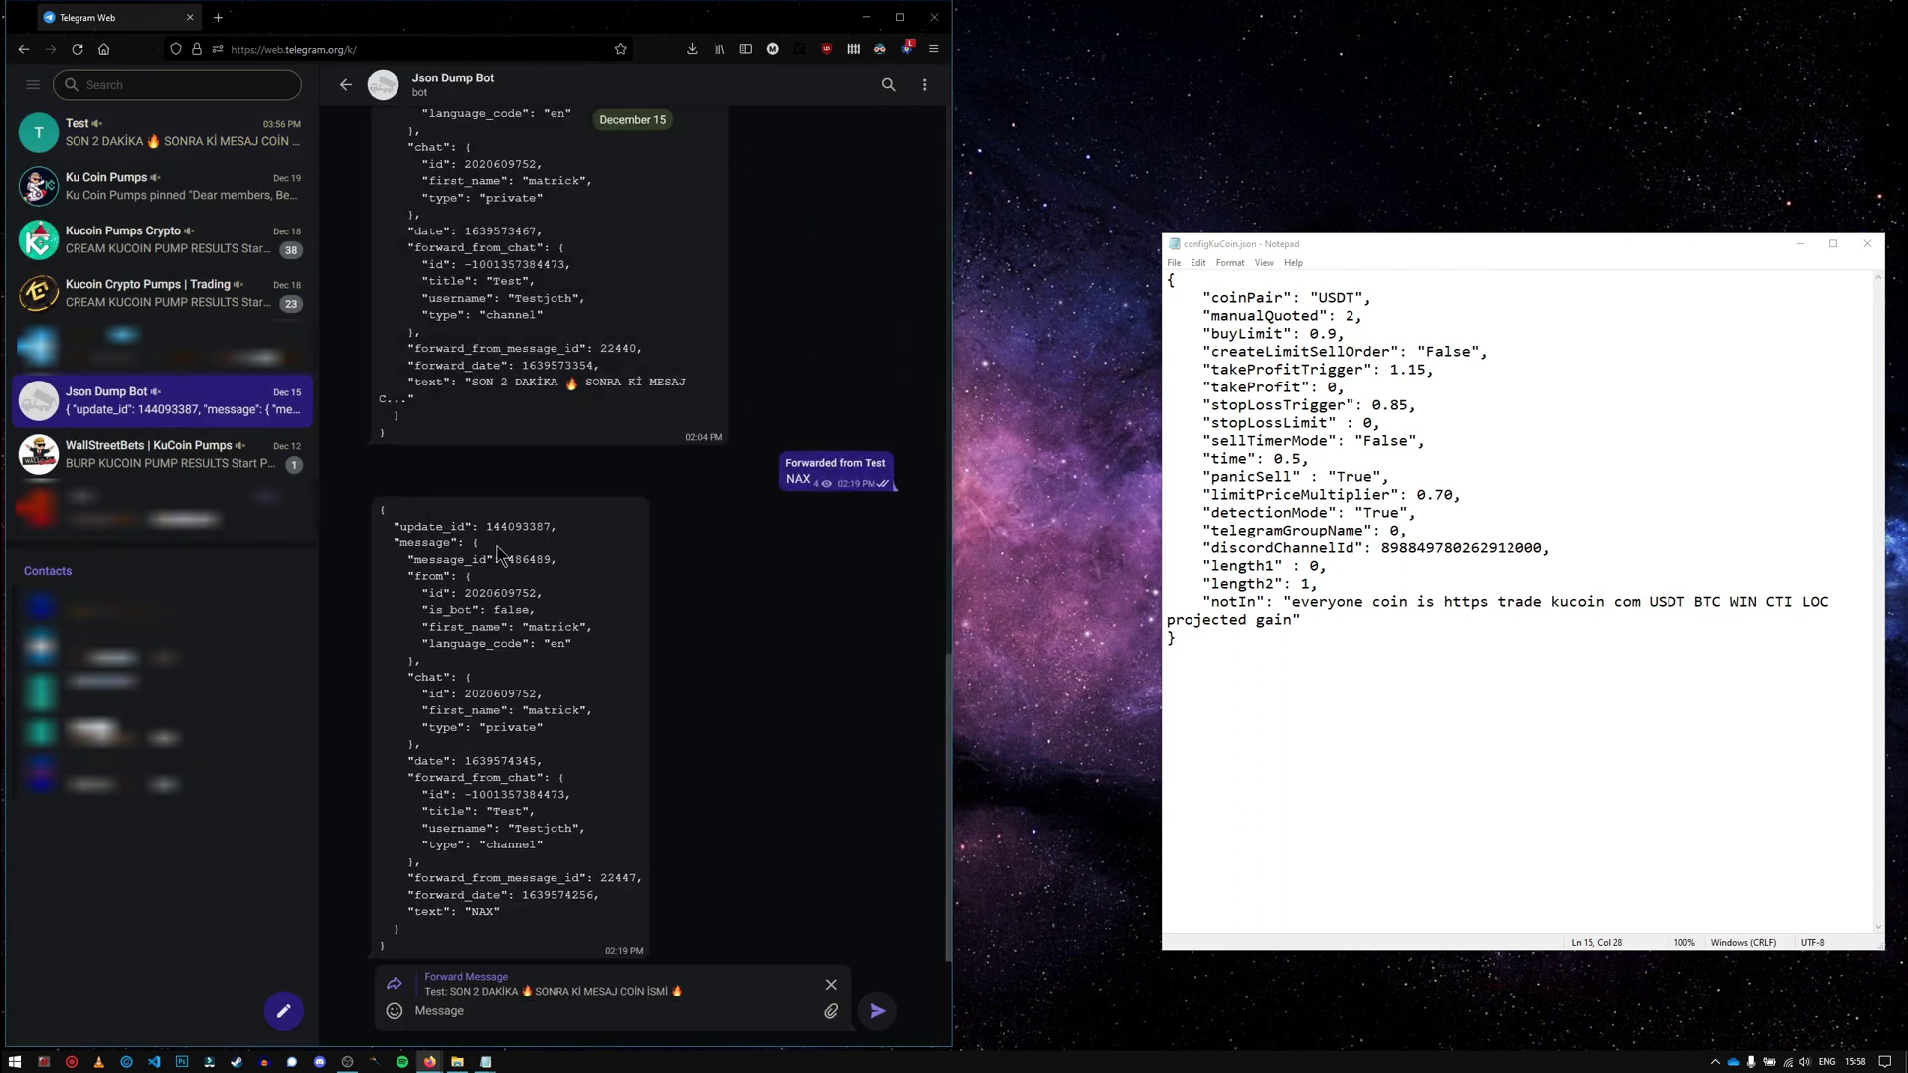
{"action": "left_click_drag", "start_coordinate": [467, 797], "coordinate": [565, 800]}
{"action": "key", "text": "ctrl+c"}
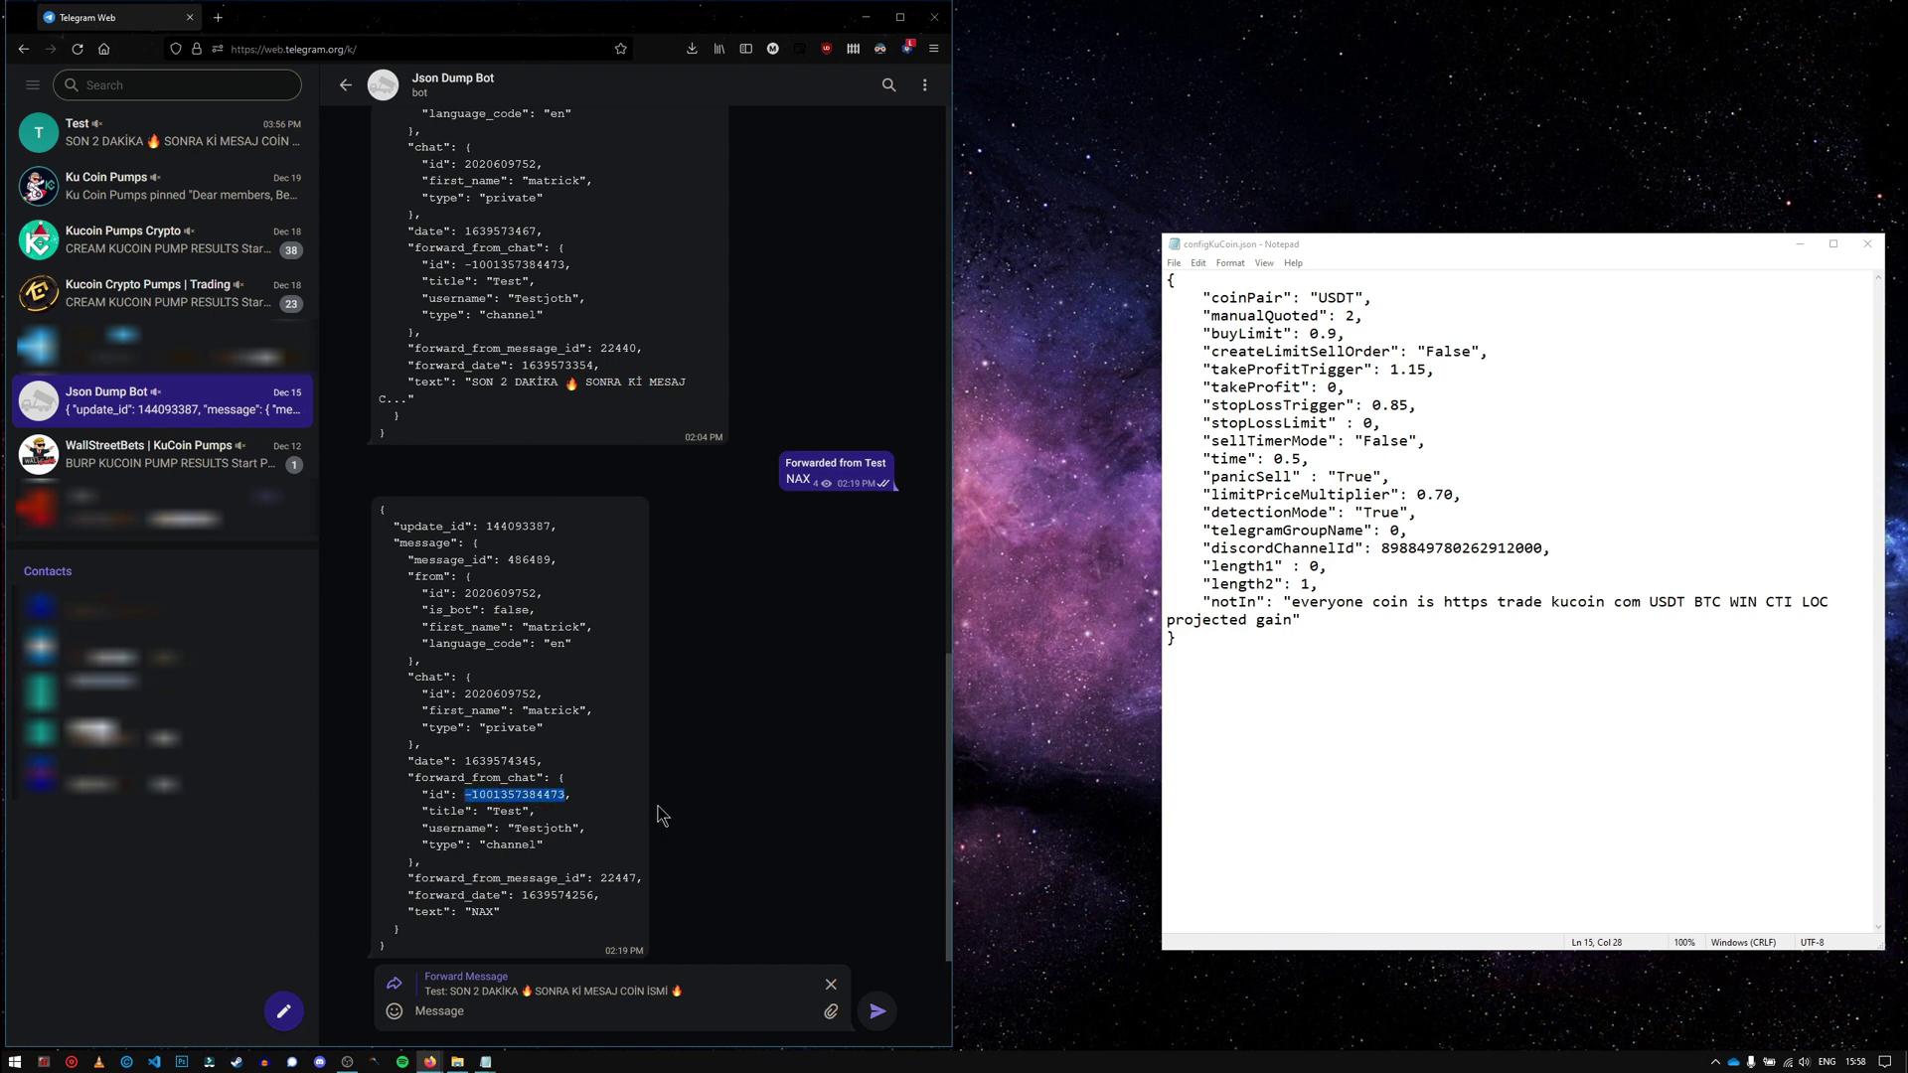
{"action": "double_click", "coordinate": [1395, 530]}
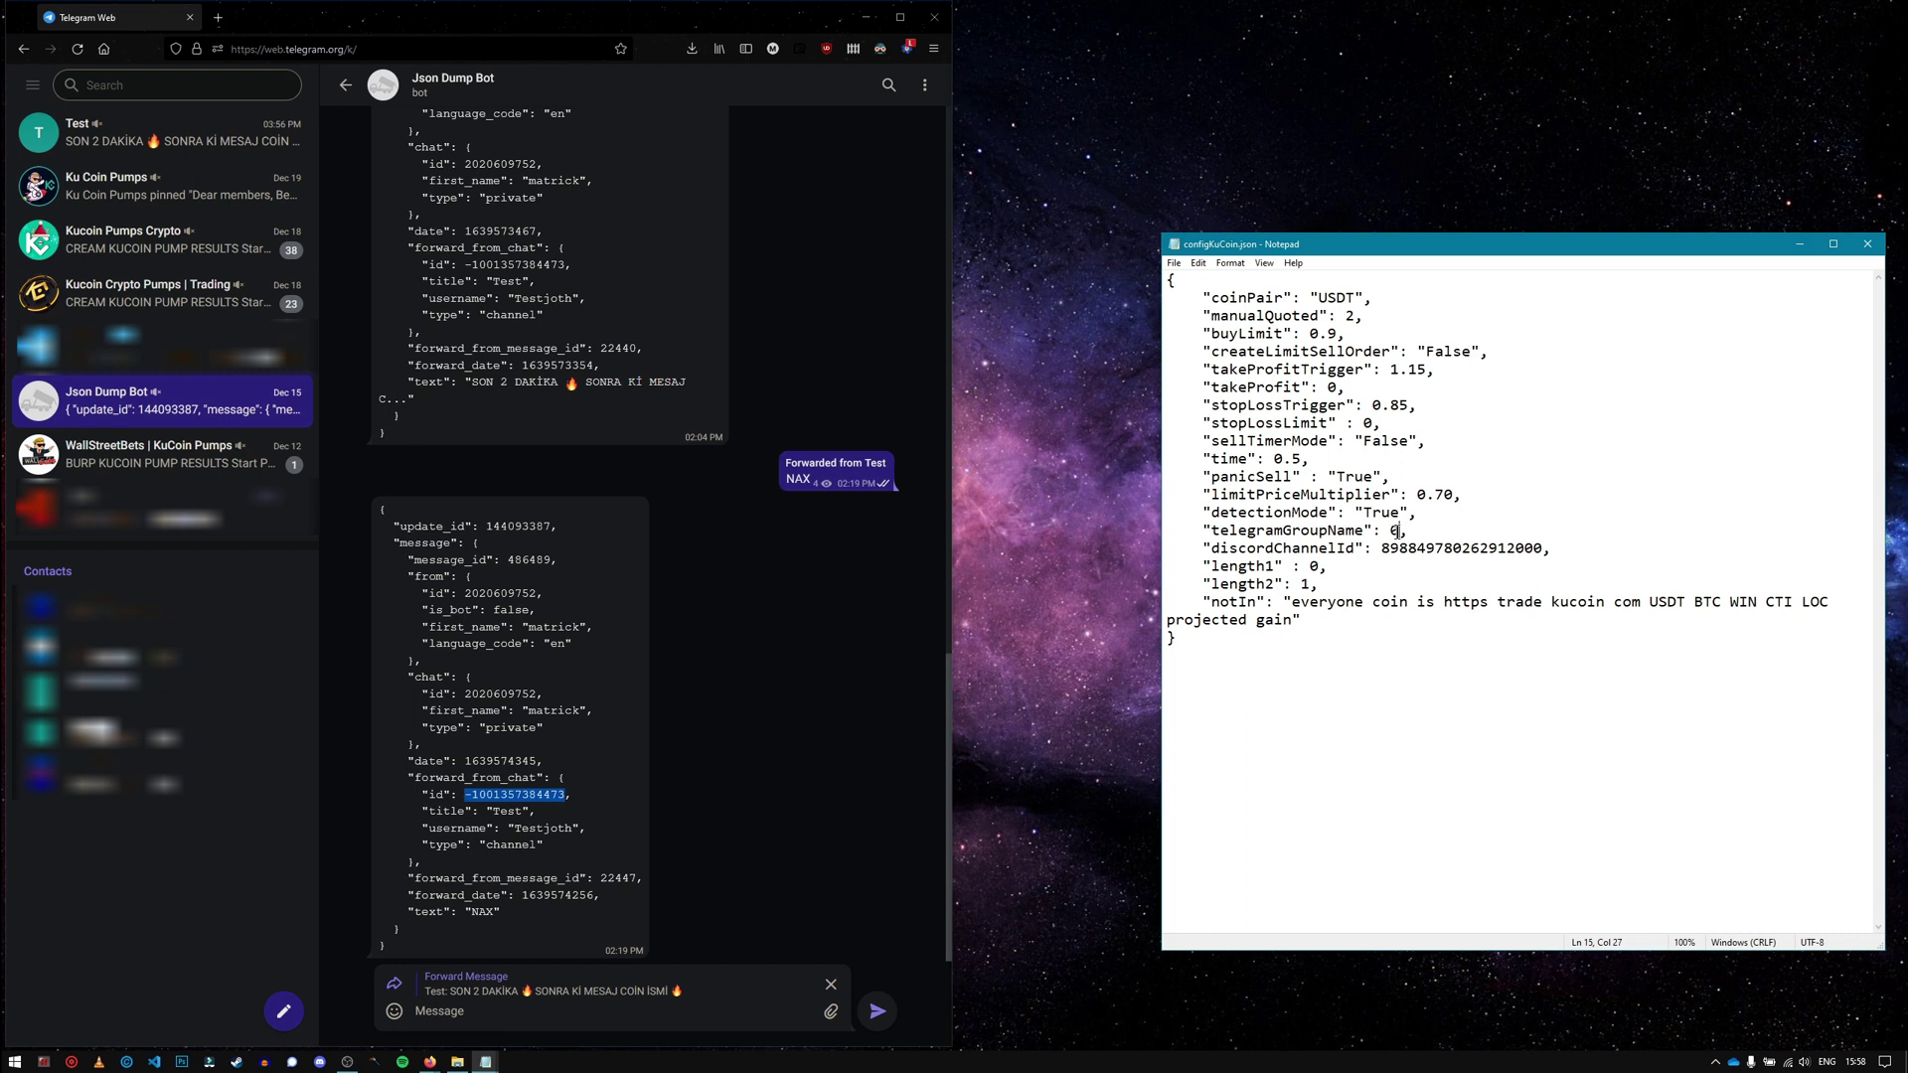
{"action": "key", "text": "ctrl+v"}
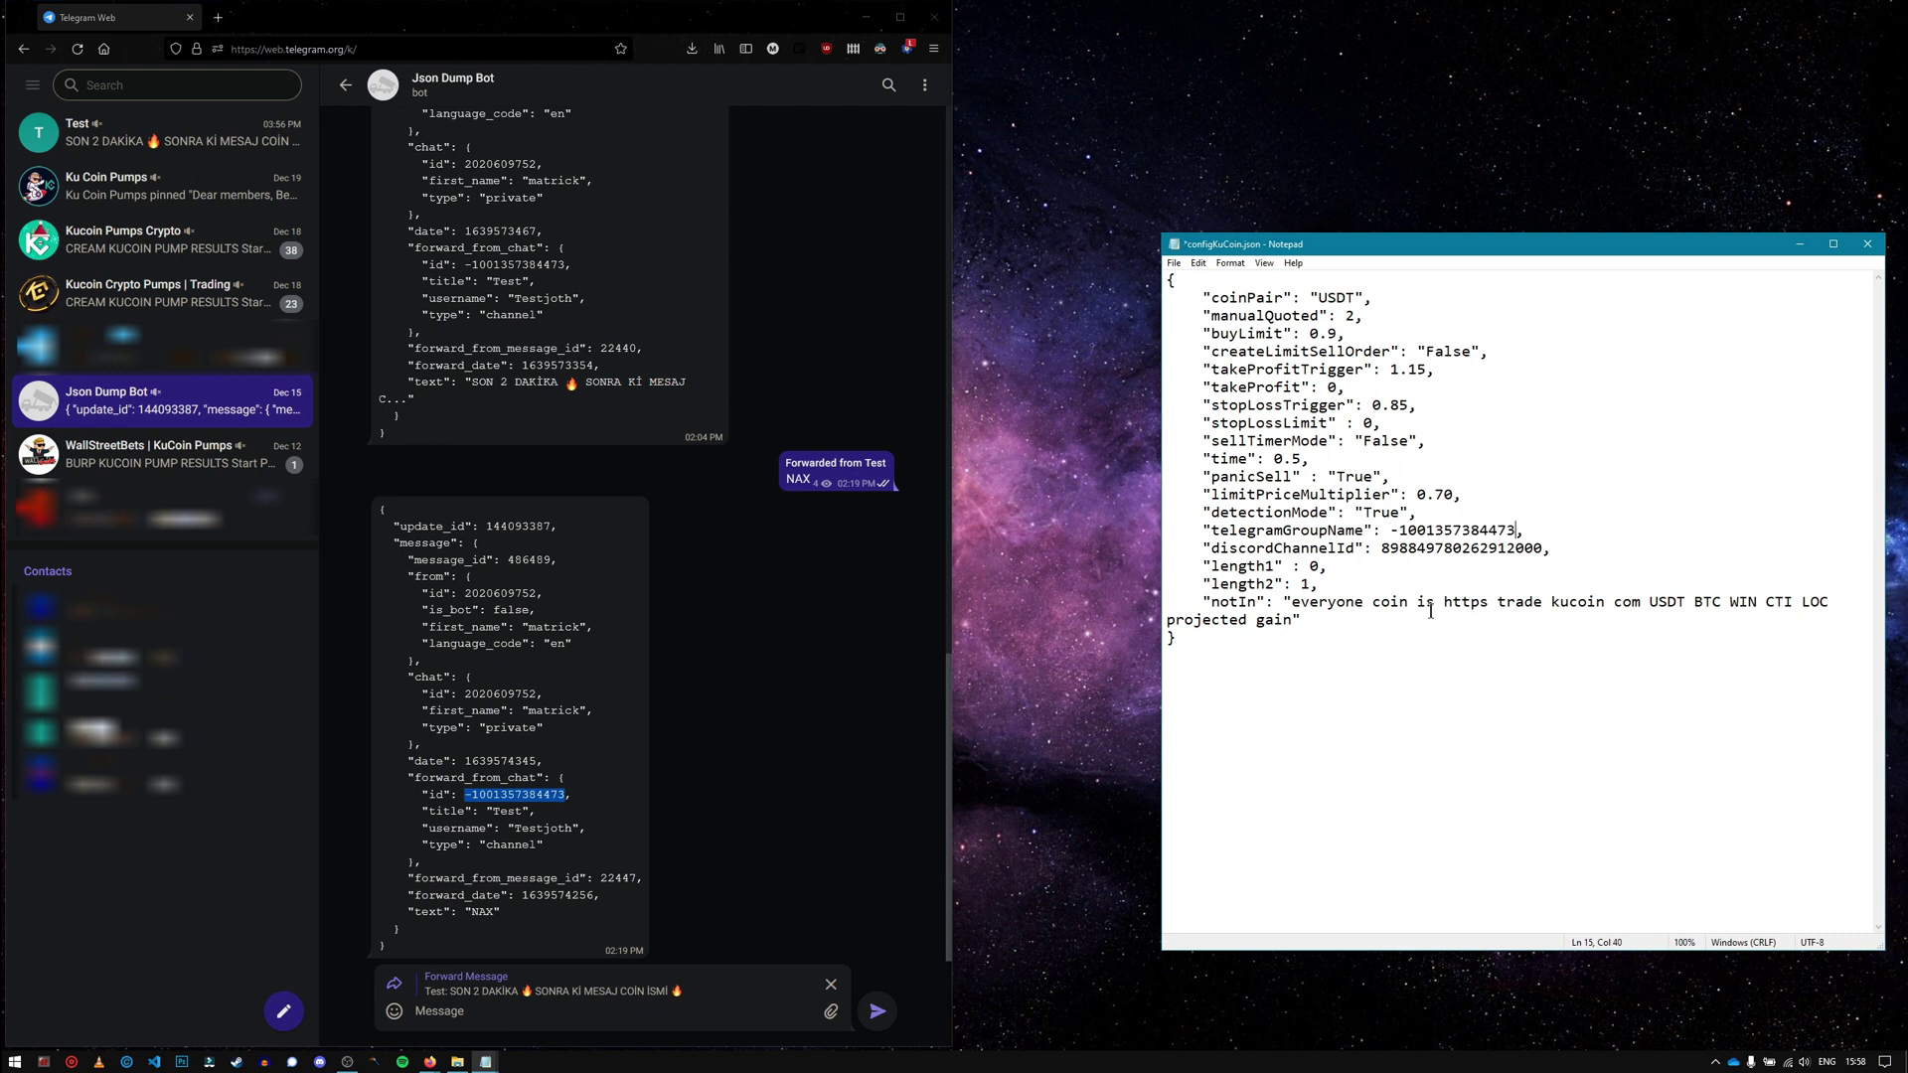
{"action": "left_click_drag", "start_coordinate": [1383, 549], "coordinate": [1542, 551]}
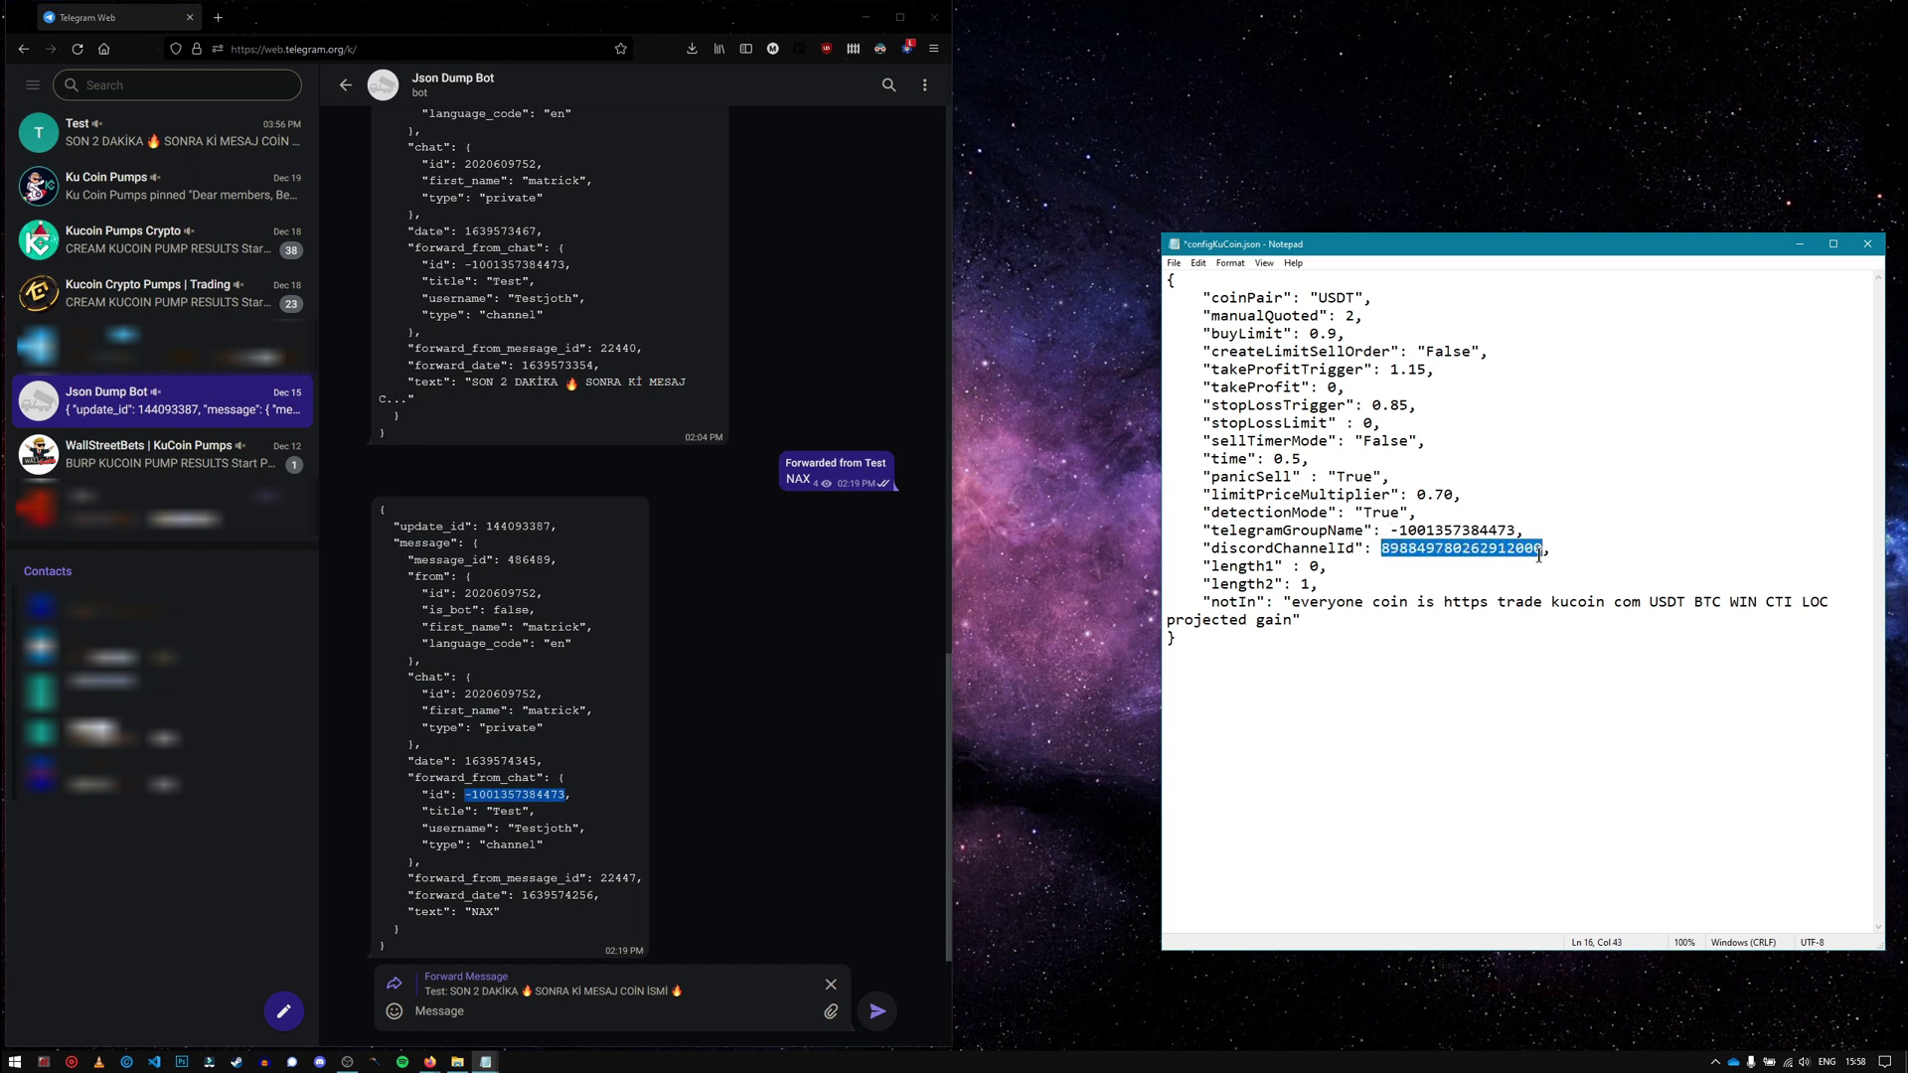
{"action": "type", "text": "0"}
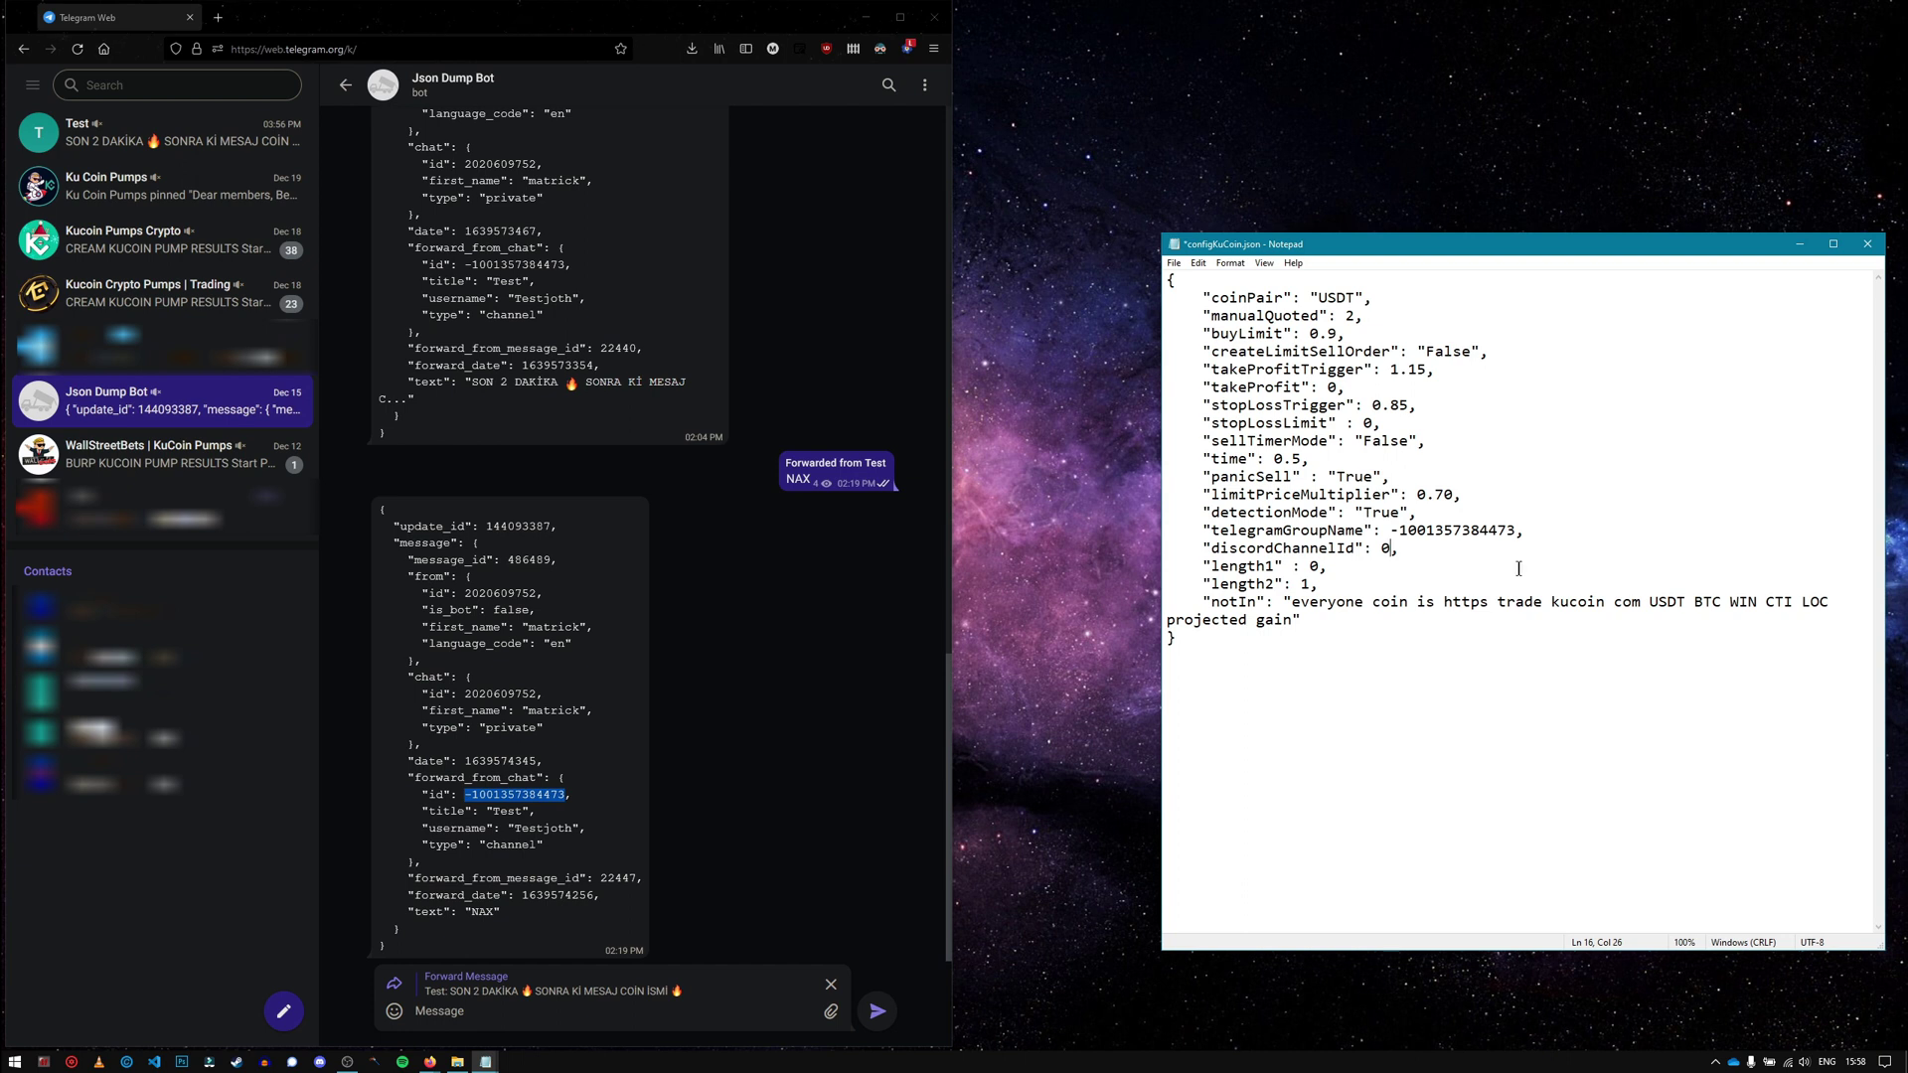
{"action": "key", "text": "ctrl+s"}
{"action": "left_click", "coordinate": [1868, 244]}
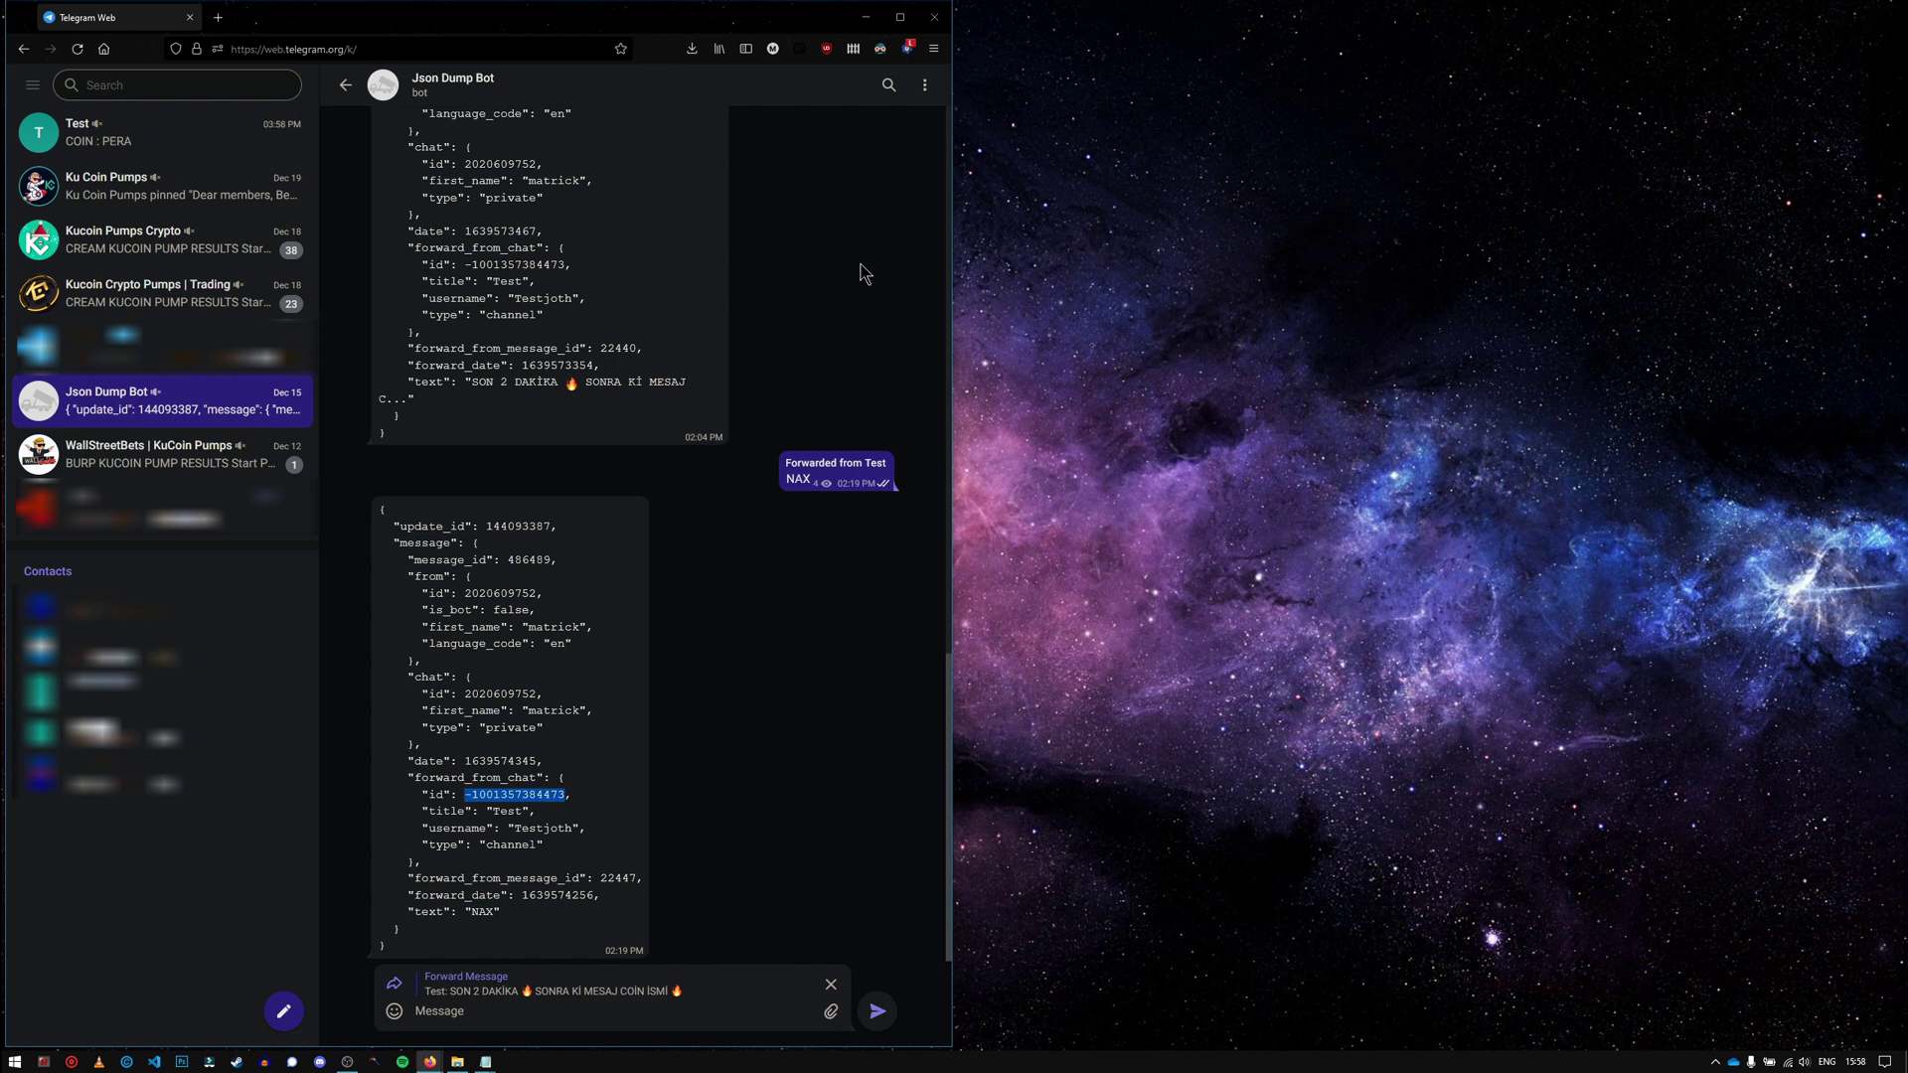
Open the Telegram Test channel and watch PumpBot fill the DVPN buy at 0.01306
{"action": "left_click", "coordinate": [184, 140]}
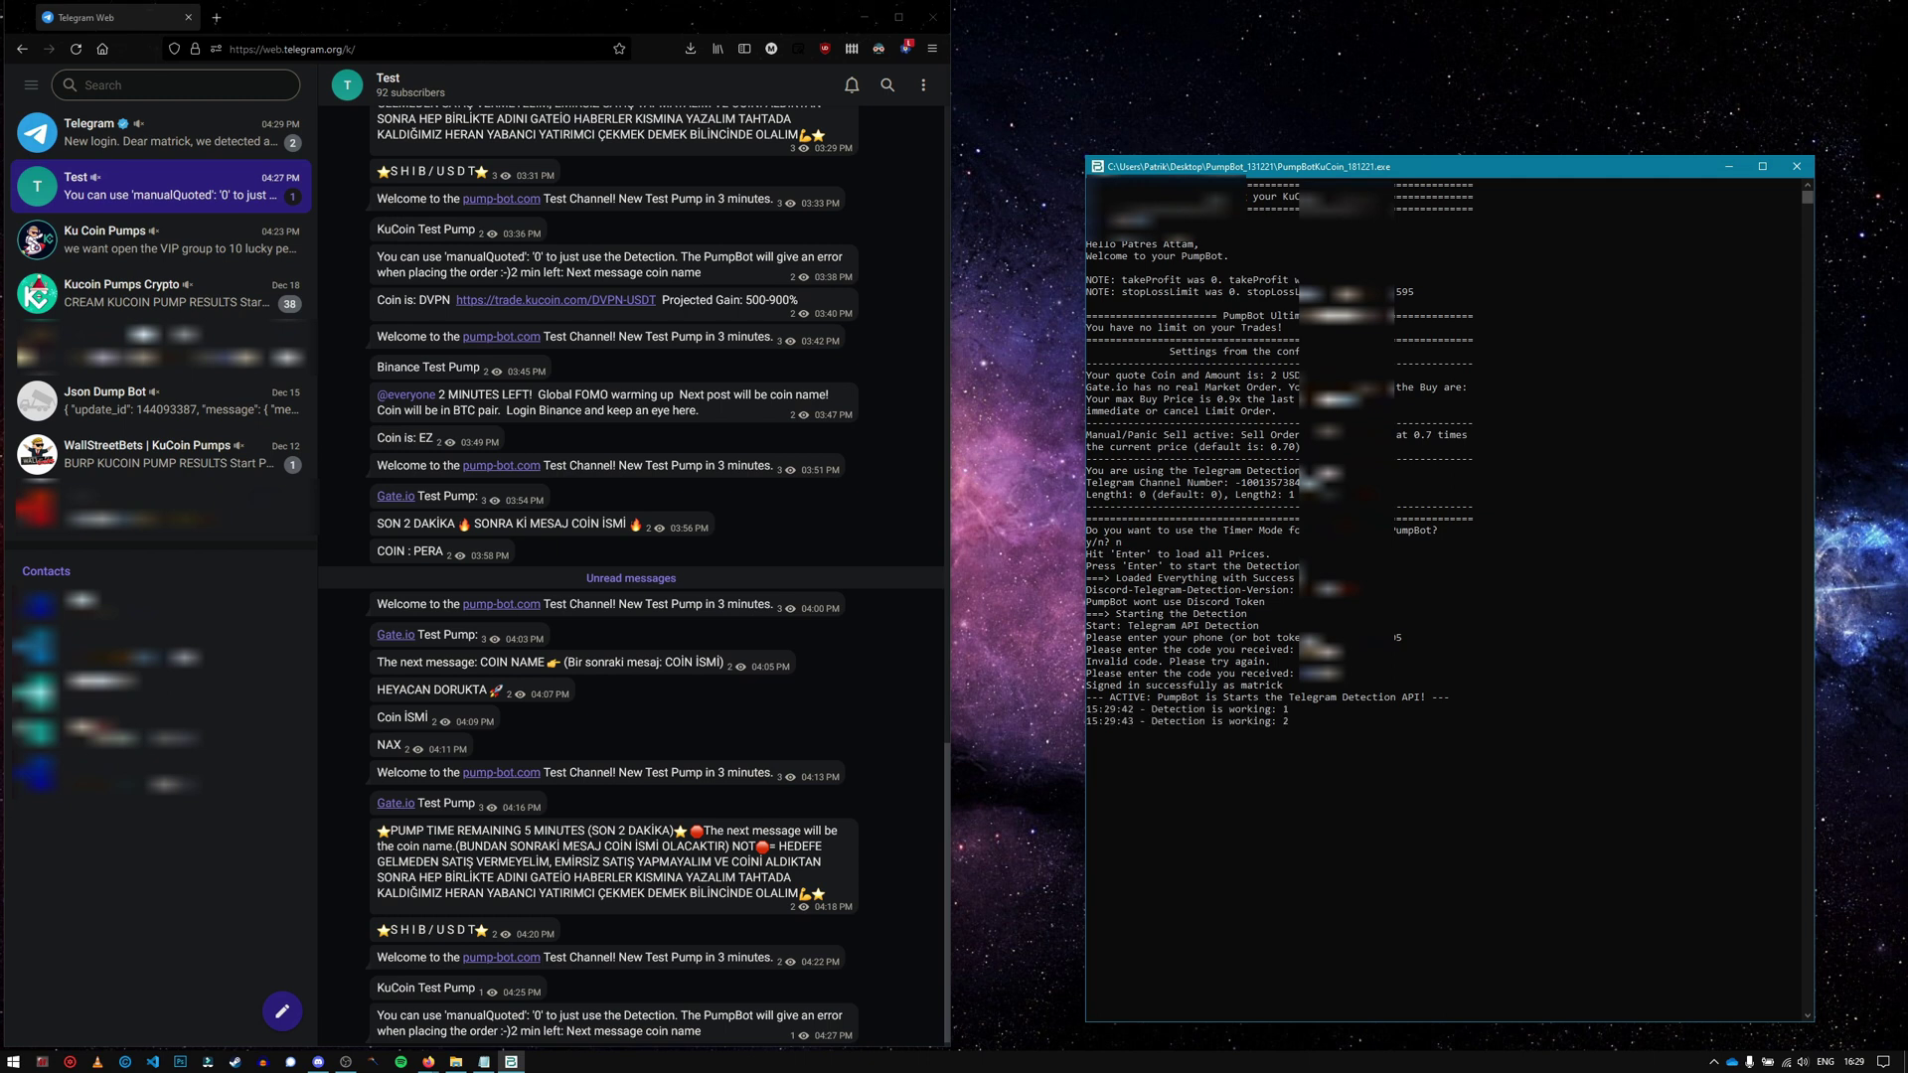
{"action": "scroll", "coordinate": [662, 732], "scroll_direction": "down", "scroll_amount": 1}
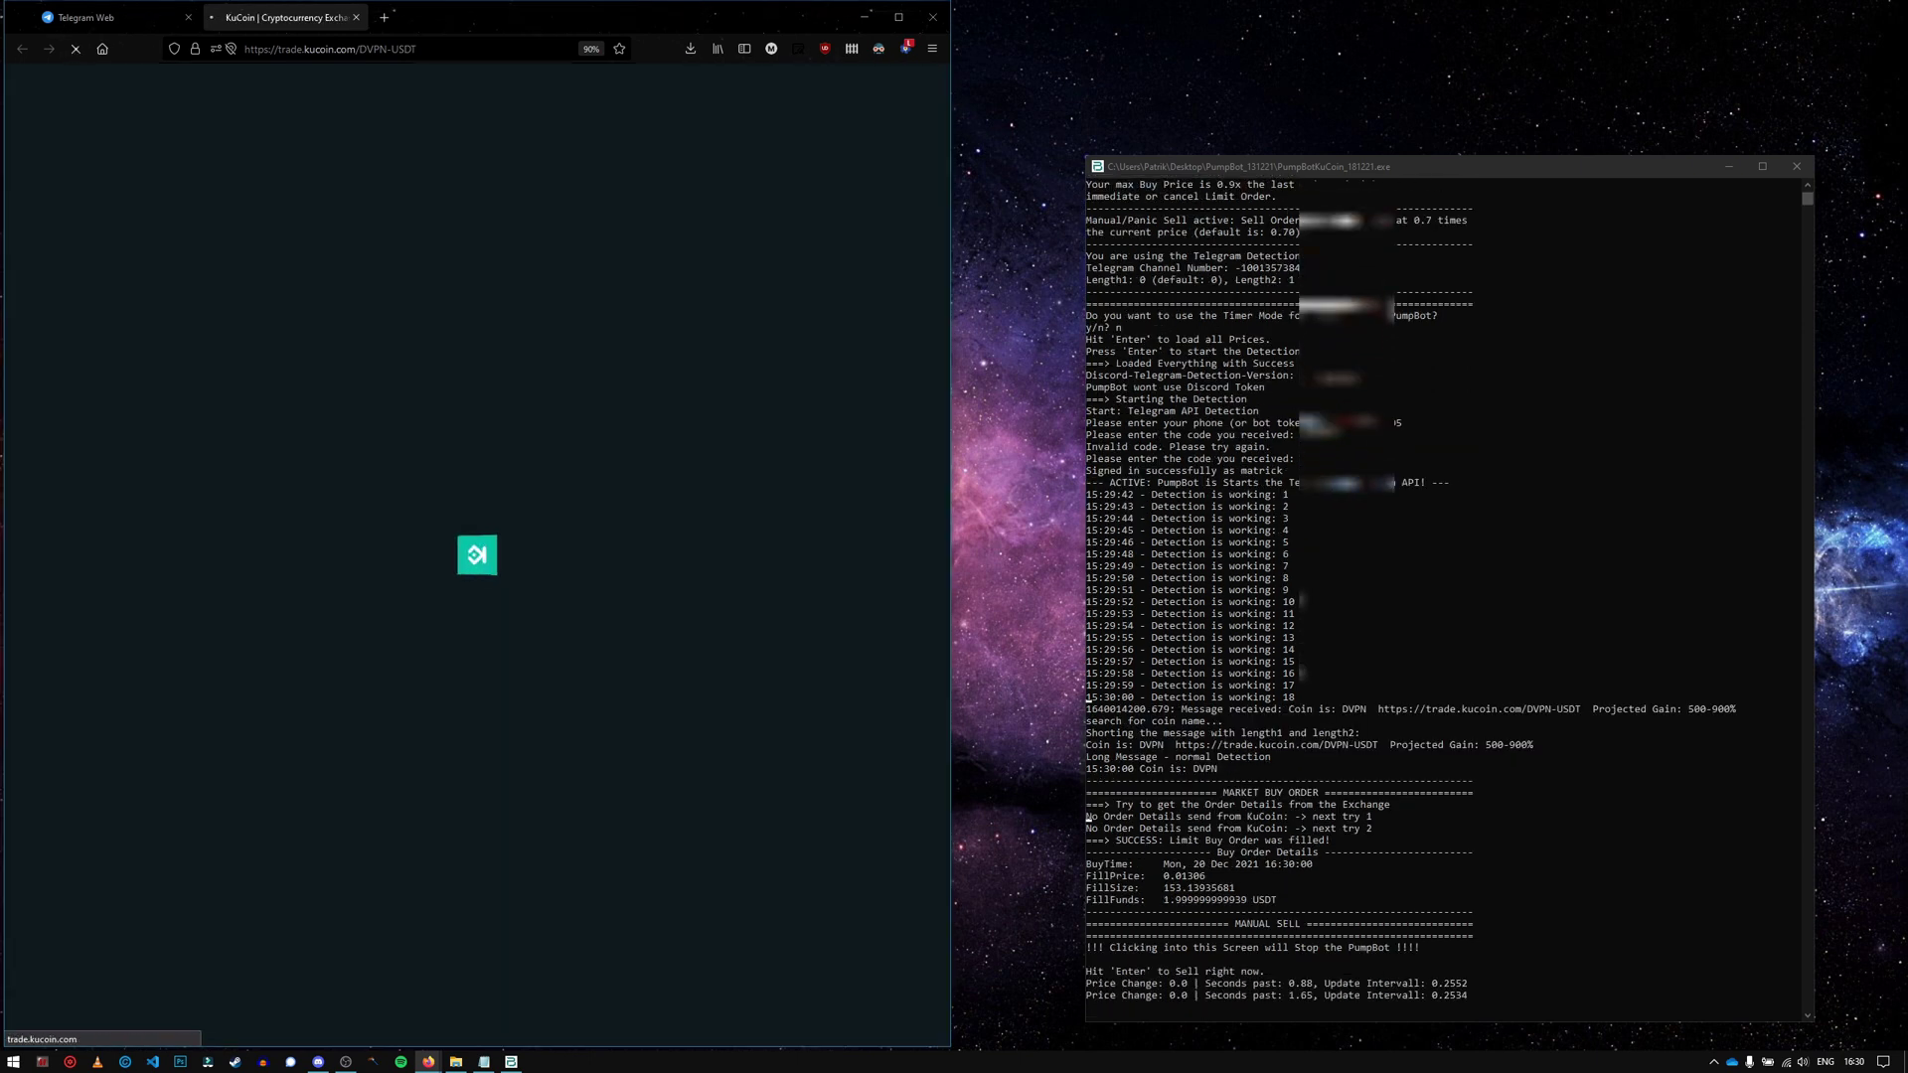
{"action": "left_click", "coordinate": [1306, 167]}
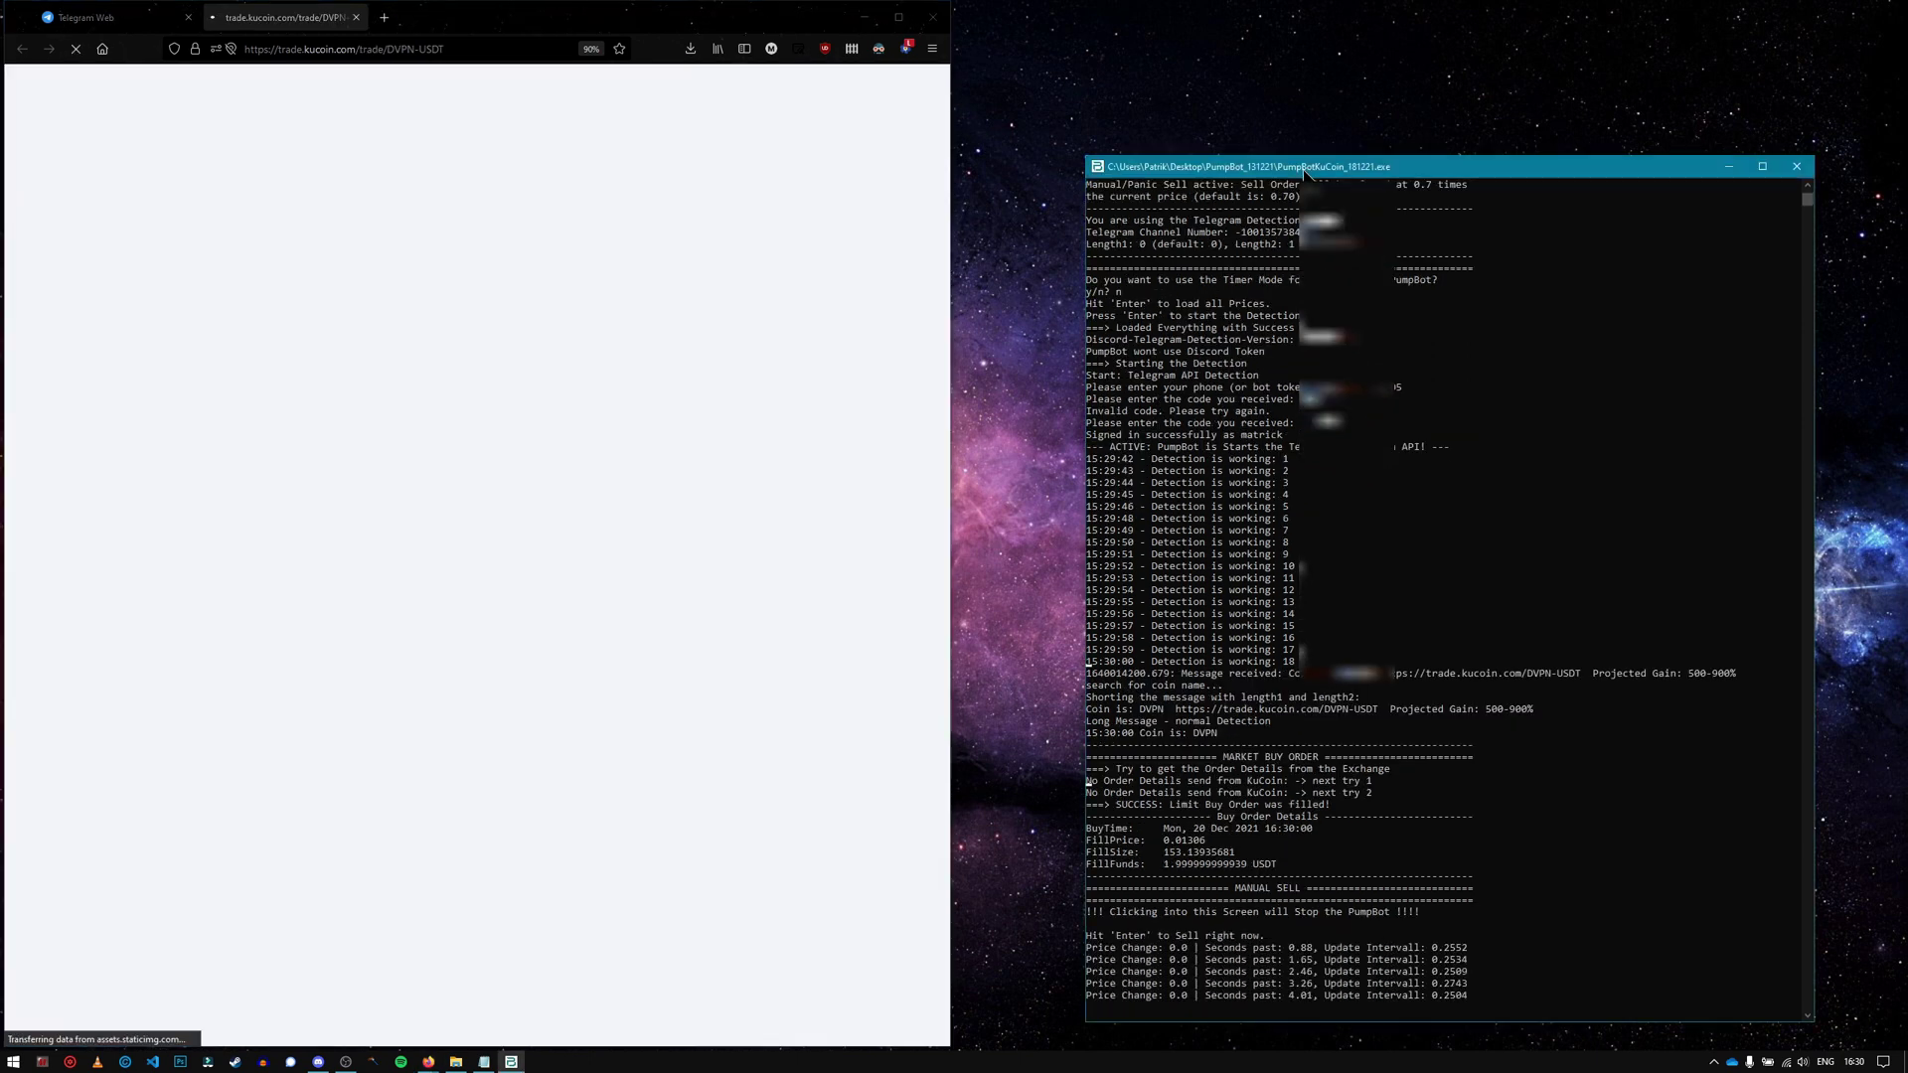